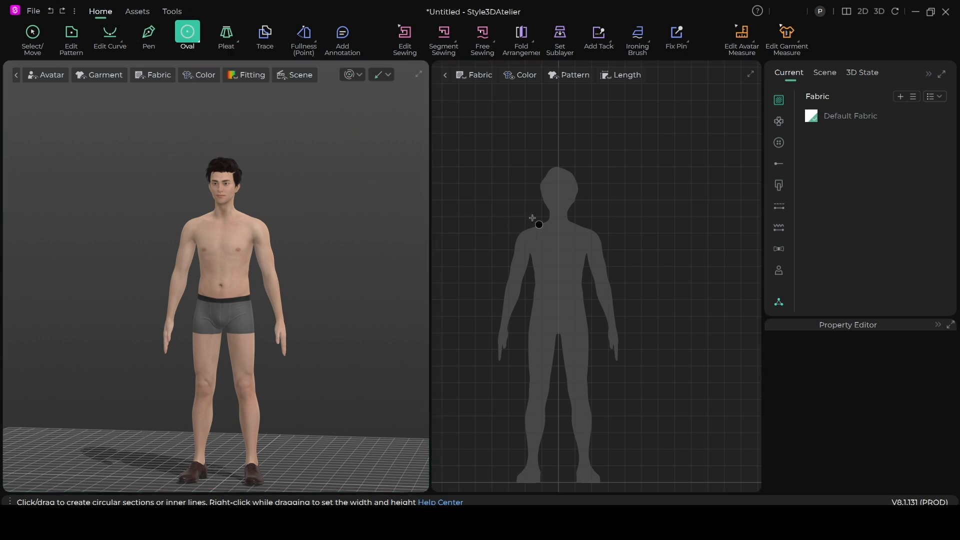
# - Draw a large circular pattern piece about 175 cm in diameter over the avatar silhouette with the Oval tool
pyautogui.moveTo(472, 151); pyautogui.dragTo(693, 442)
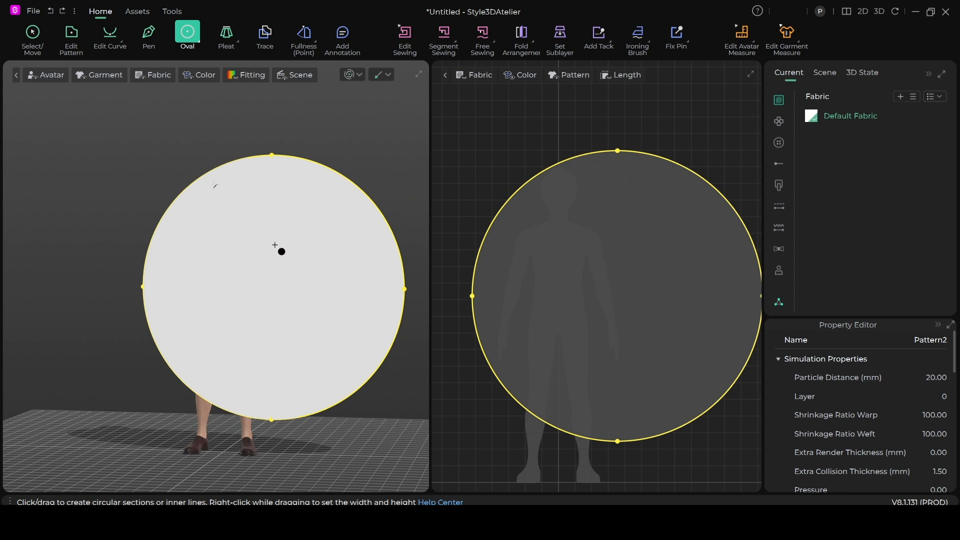
pyautogui.scroll(-1, 275, 245)
pyautogui.scroll(-3, 501, 284)
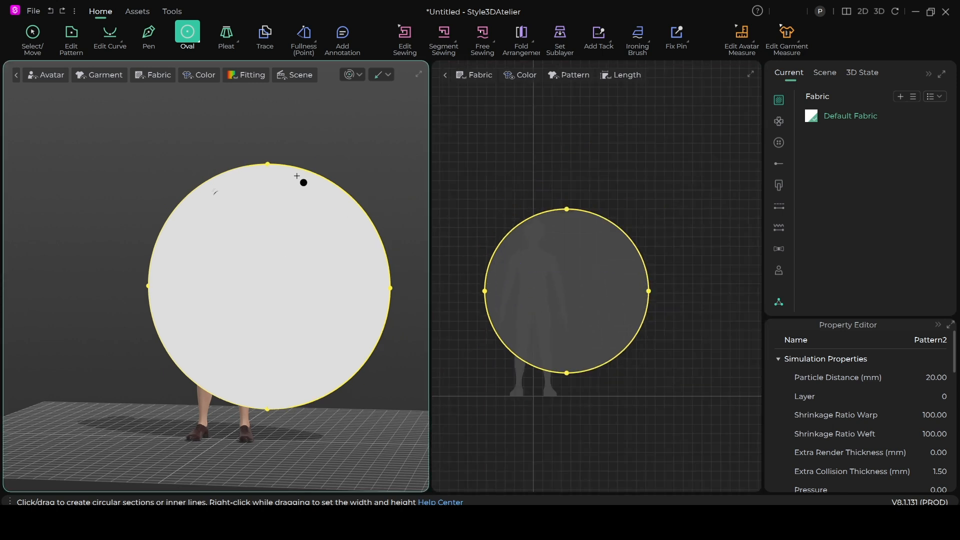
# - Move the circular pattern in front of the avatar in 3D and centre it over the silhouette's upper body in 2D
pyautogui.click(32, 36)
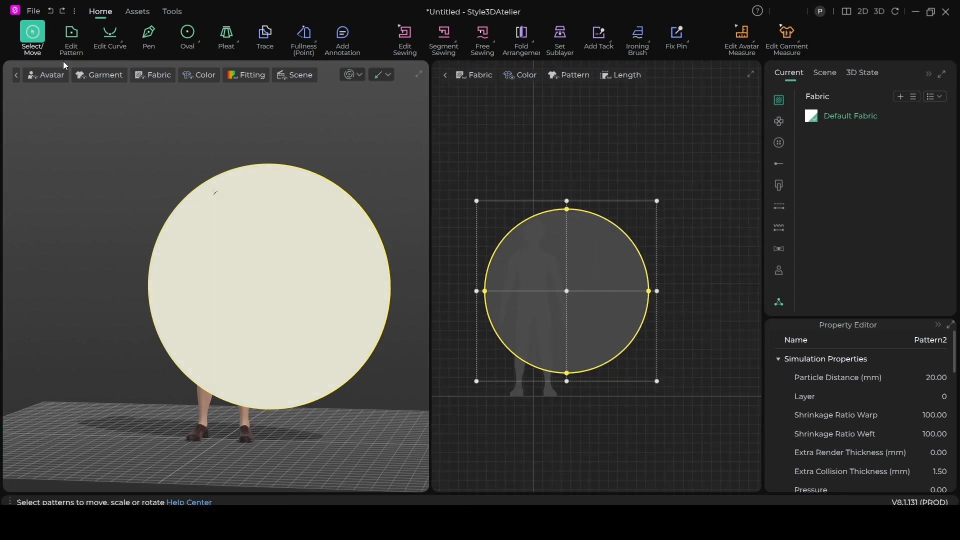
pyautogui.moveTo(210, 230); pyautogui.dragTo(156, 200)
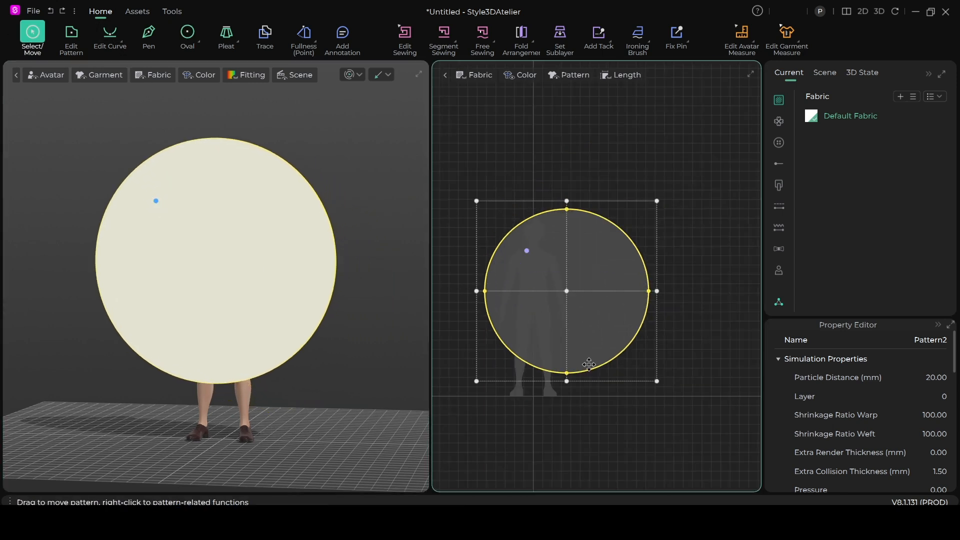
pyautogui.scroll(1, 595, 347)
pyautogui.moveTo(608, 337); pyautogui.dragTo(643, 348, button='middle')
pyautogui.moveTo(595, 313); pyautogui.dragTo(560, 259)
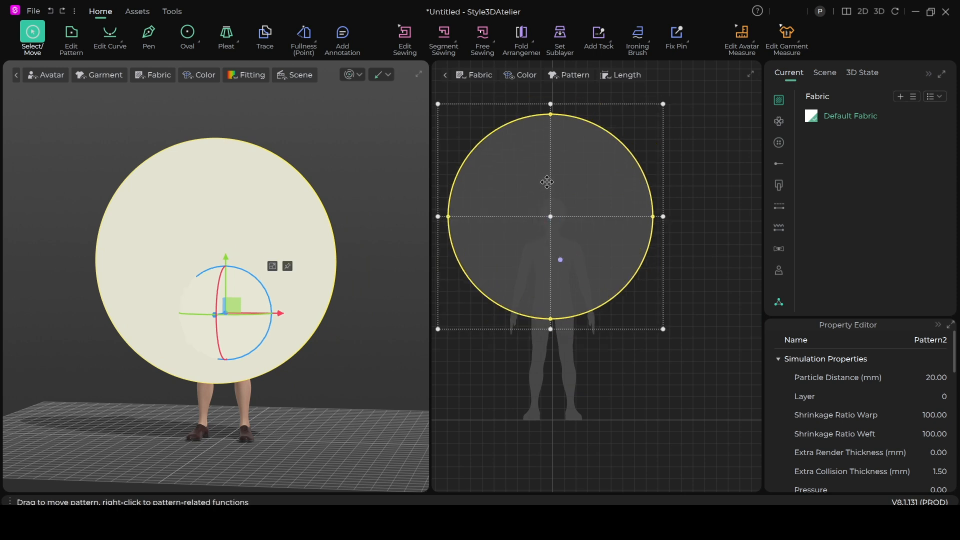
# - Draw a small circle about 77 cm in circumference inside the large pattern and centre it on the pattern's vertical axis
pyautogui.click(192, 40)
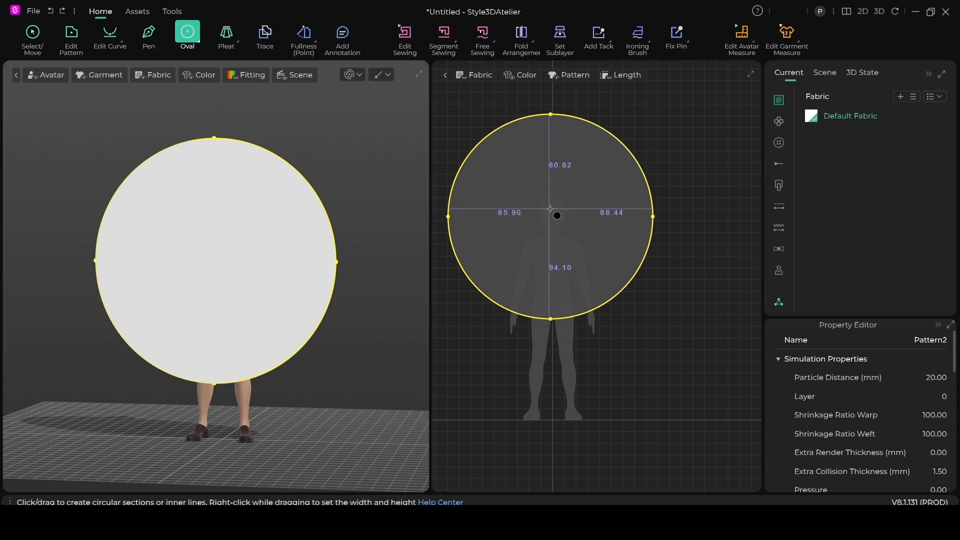
pyautogui.moveTo(555, 209); pyautogui.dragTo(567, 225)
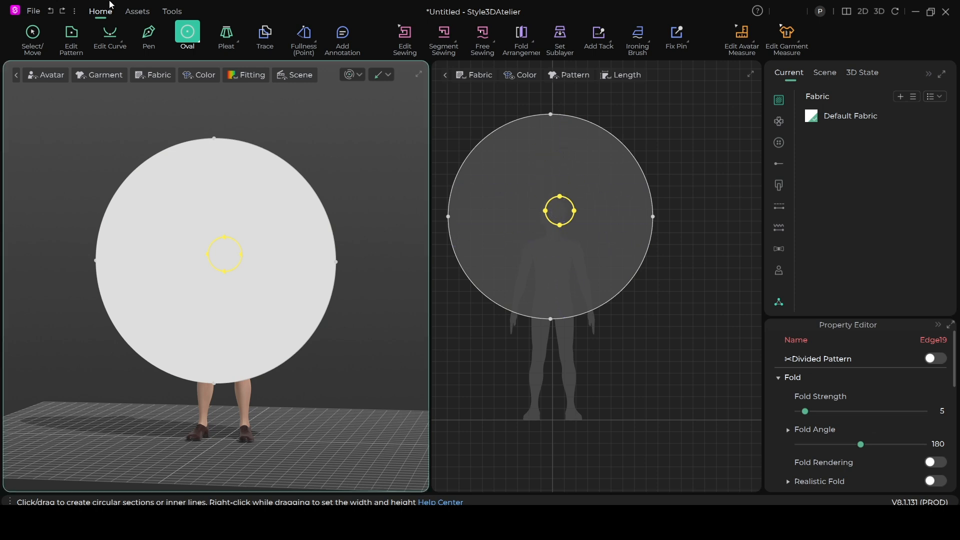
pyautogui.click(33, 34)
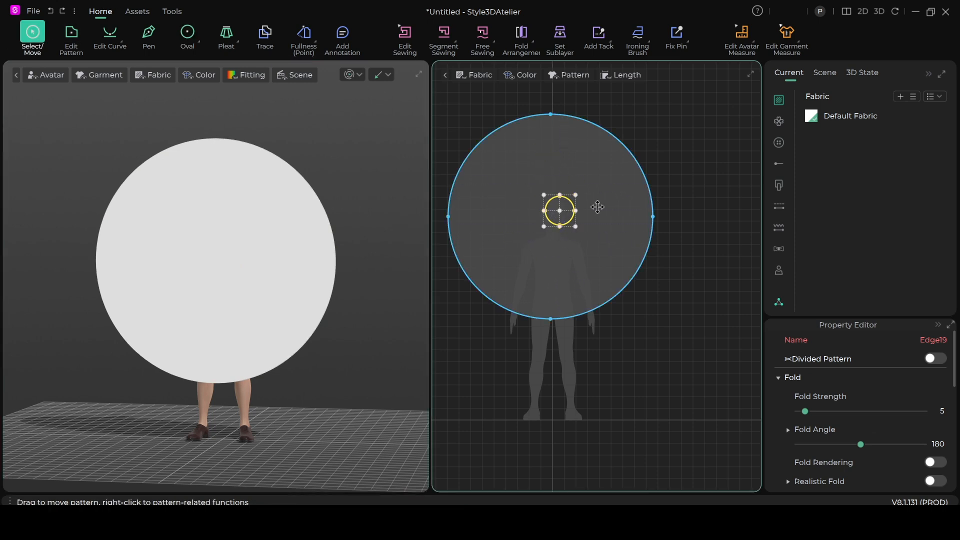
pyautogui.moveTo(564, 217); pyautogui.dragTo(557, 214)
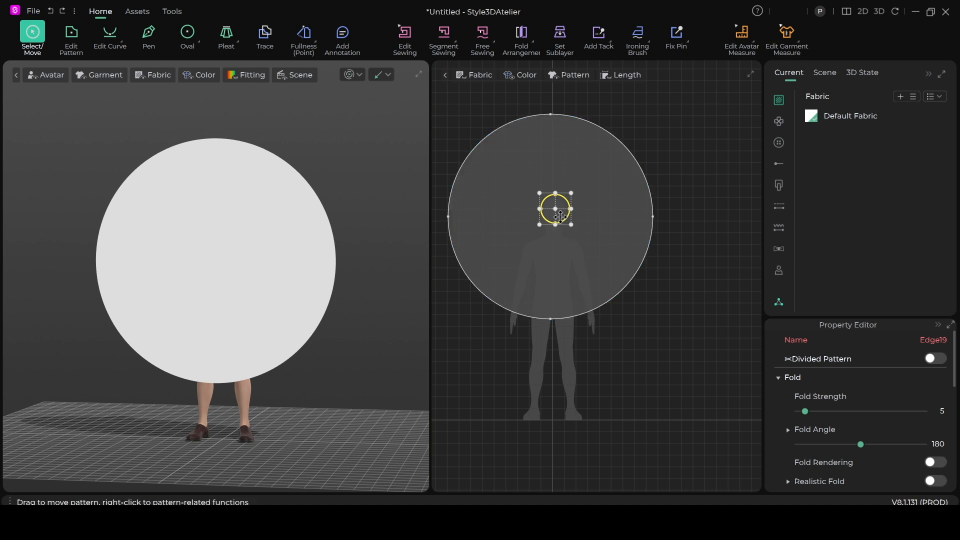
pyautogui.moveTo(560, 216); pyautogui.dragTo(556, 215)
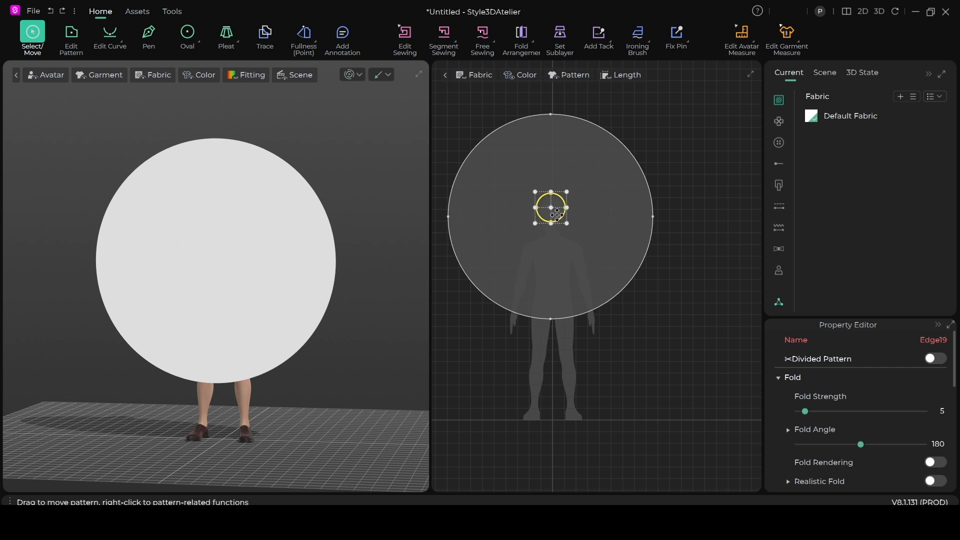
# - Convert the small inner circle to a hole for the neck opening
pyautogui.rightClick(556, 215)
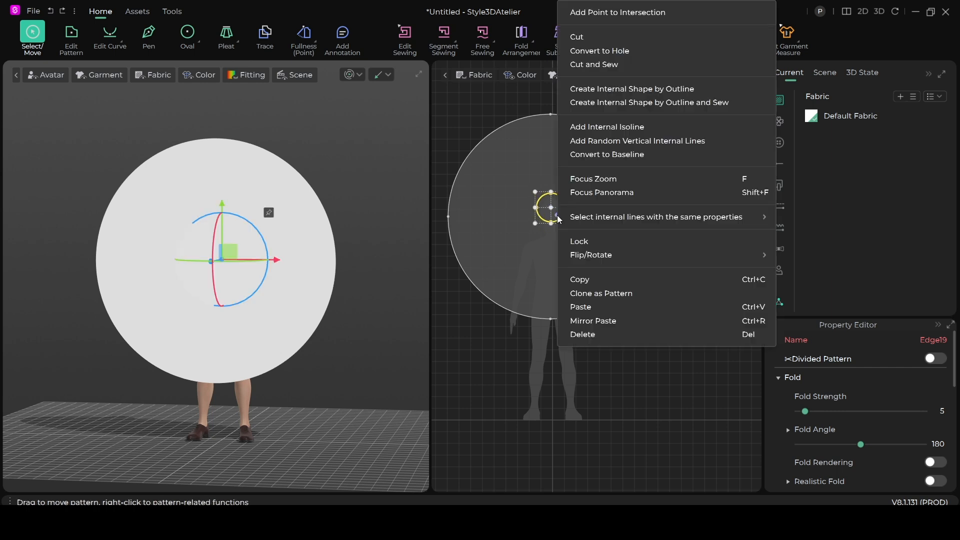
pyautogui.click(624, 55)
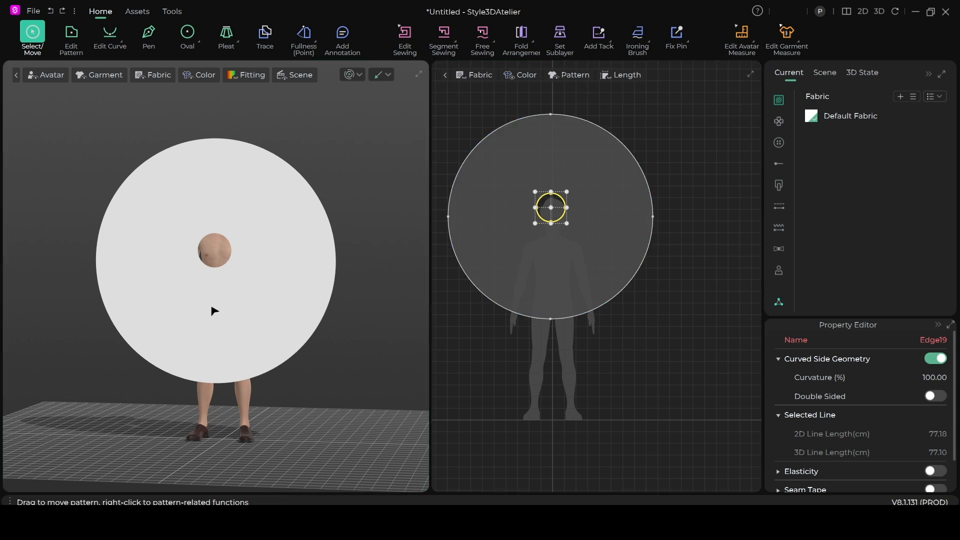
# - Raise the pattern in the 3D view until its neck hole is at the avatar's head height
pyautogui.moveTo(227, 276); pyautogui.dragTo(222, 367, button='right')
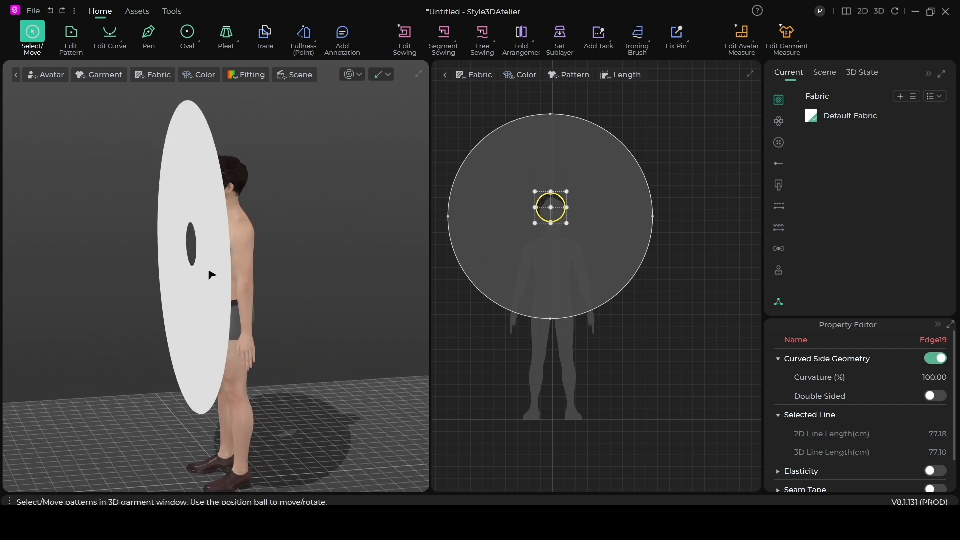
pyautogui.click(202, 191)
pyautogui.moveTo(205, 172); pyautogui.dragTo(212, 161)
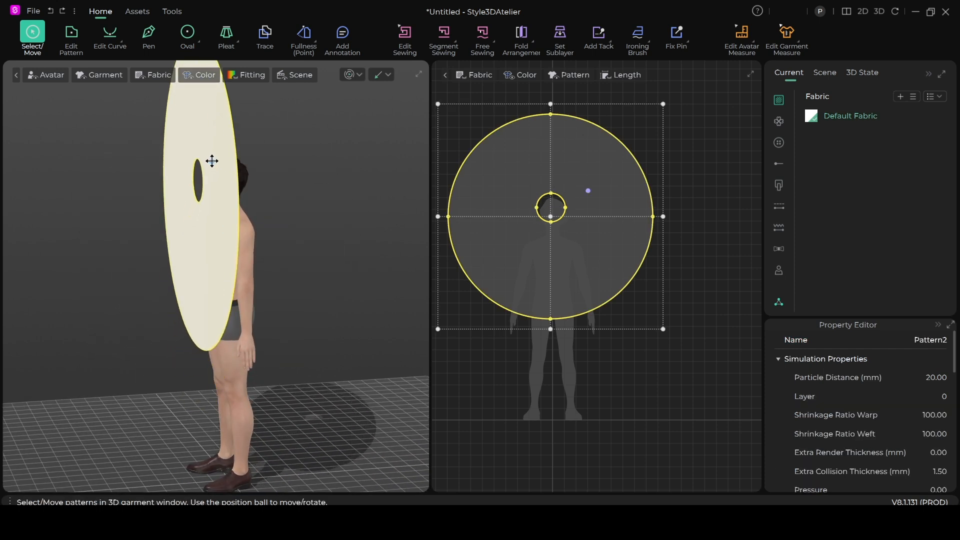
pyautogui.moveTo(225, 211); pyautogui.dragTo(230, 340, button='right')
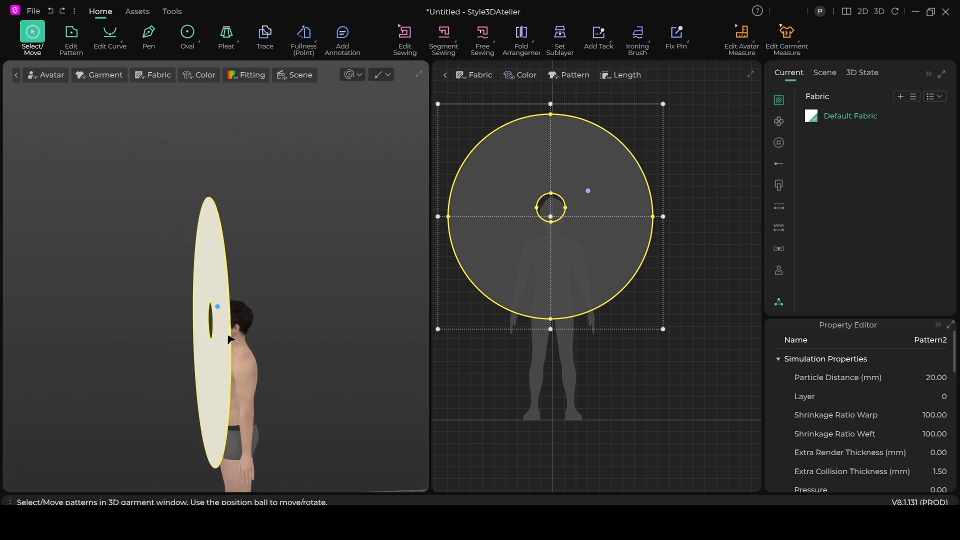
pyautogui.click(226, 296)
pyautogui.moveTo(254, 251); pyautogui.dragTo(279, 272)
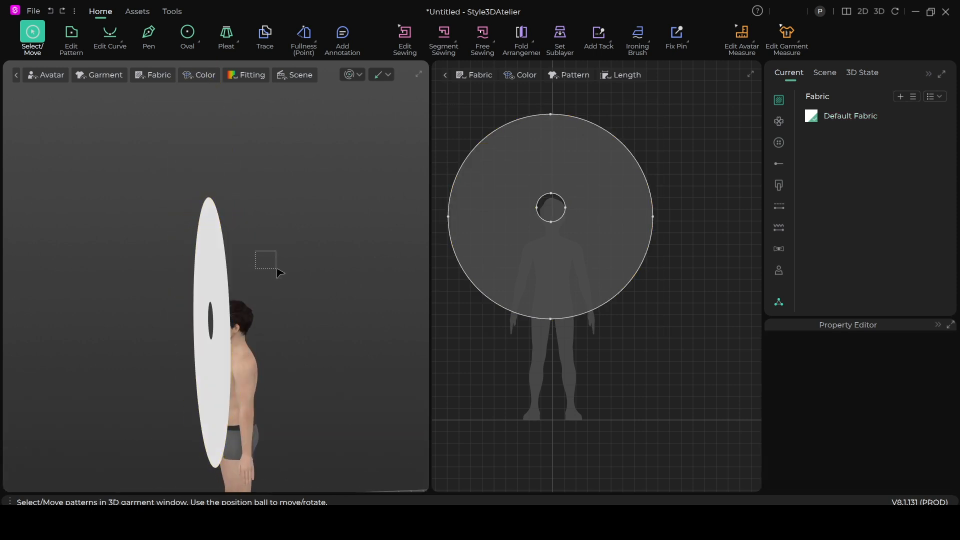
# - Rotate the 3D pattern to lie horizontally and place its hole around the avatar's neck
pyautogui.click(218, 284)
pyautogui.moveTo(241, 241); pyautogui.dragTo(314, 335)
pyautogui.moveTo(115, 302); pyautogui.dragTo(190, 361)
pyautogui.moveTo(188, 361); pyautogui.dragTo(327, 338, button='right')
pyautogui.moveTo(246, 300); pyautogui.dragTo(234, 299)
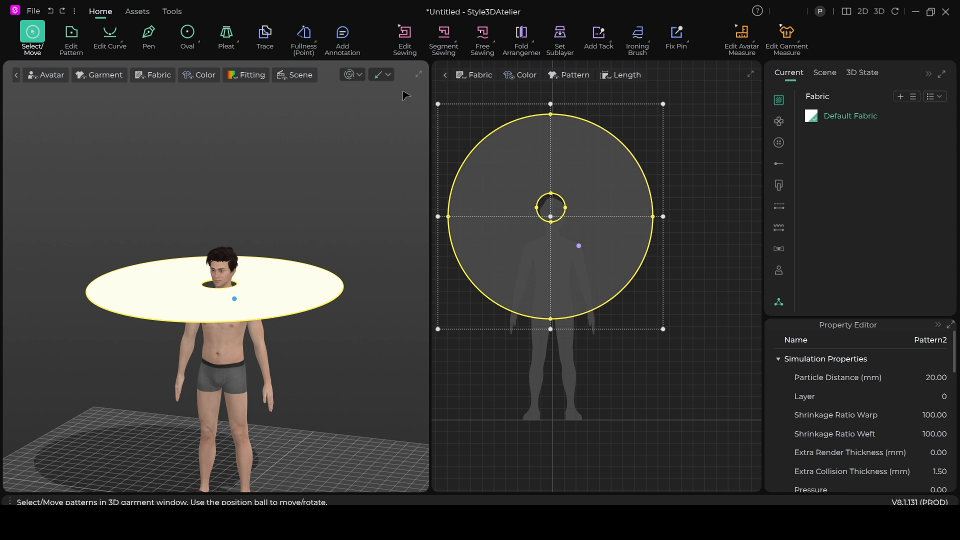
# - Simulate the cape so it drapes over the avatar, pull the fabric near the neckline into place, and stop the simulation
pyautogui.click(349, 75)
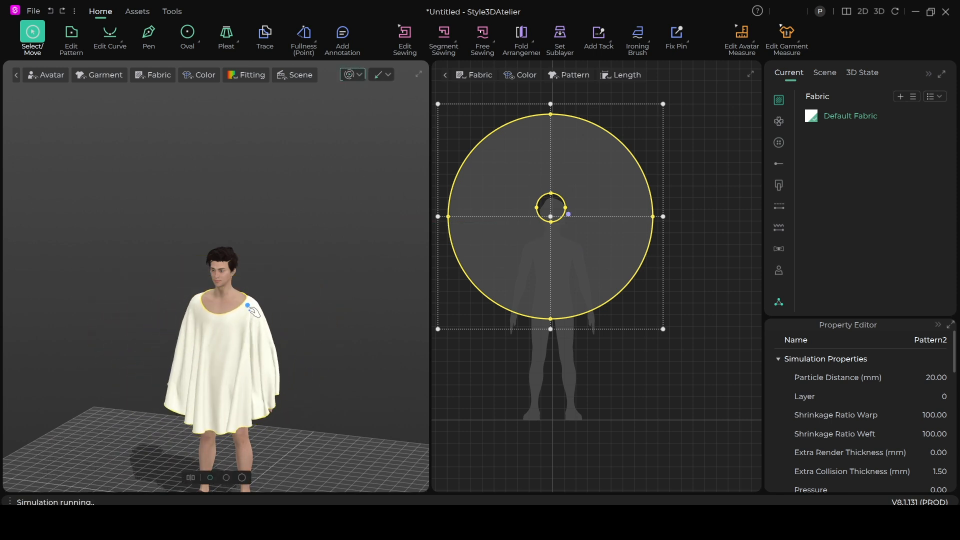
pyautogui.scroll(-2, 247, 352)
pyautogui.moveTo(247, 352)
pyautogui.mouseDown(button='right')
pyautogui.moveTo(127, 361)
pyautogui.moveTo(245, 369)
pyautogui.mouseUp(button='right')
pyautogui.moveTo(220, 314); pyautogui.dragTo(256, 286)
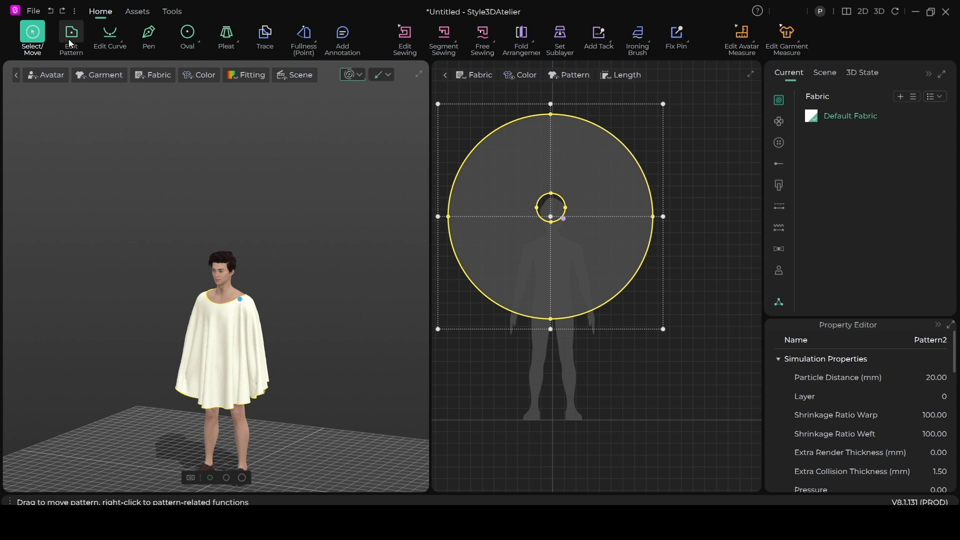
pyautogui.click(350, 75)
pyautogui.click(381, 170)
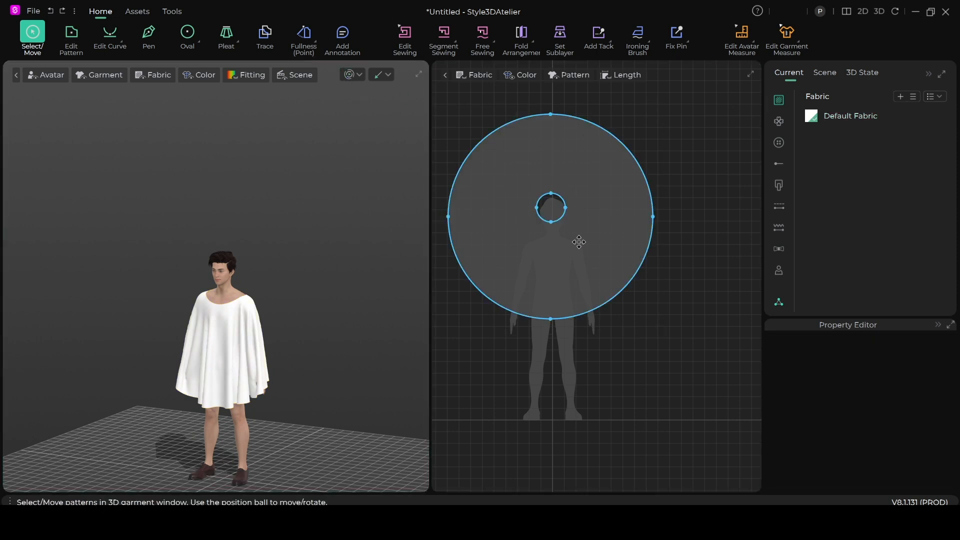
# - Scale down the neck hole in the 2D pattern for a tighter neckline
pyautogui.click(550, 207)
pyautogui.scroll(5, 575, 247)
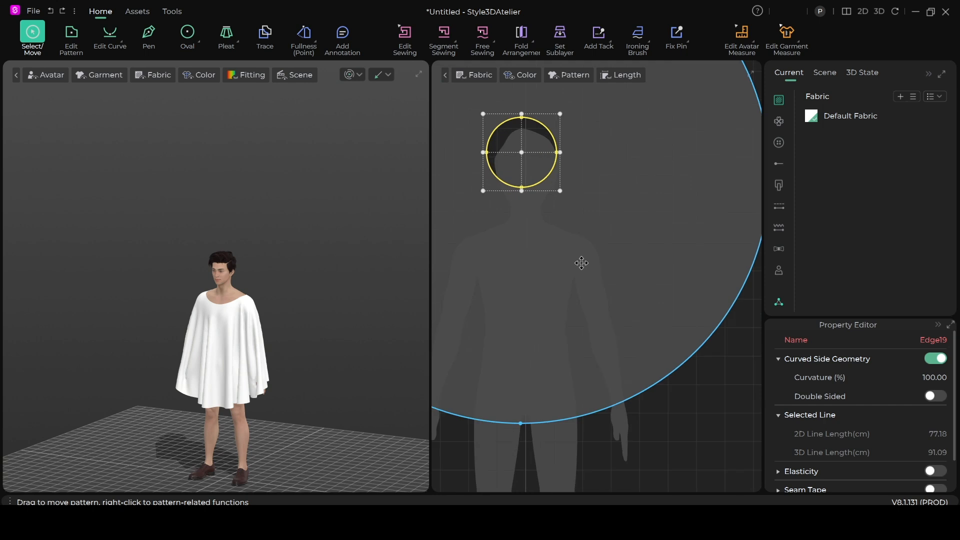
pyautogui.moveTo(582, 263); pyautogui.dragTo(635, 380, button='middle')
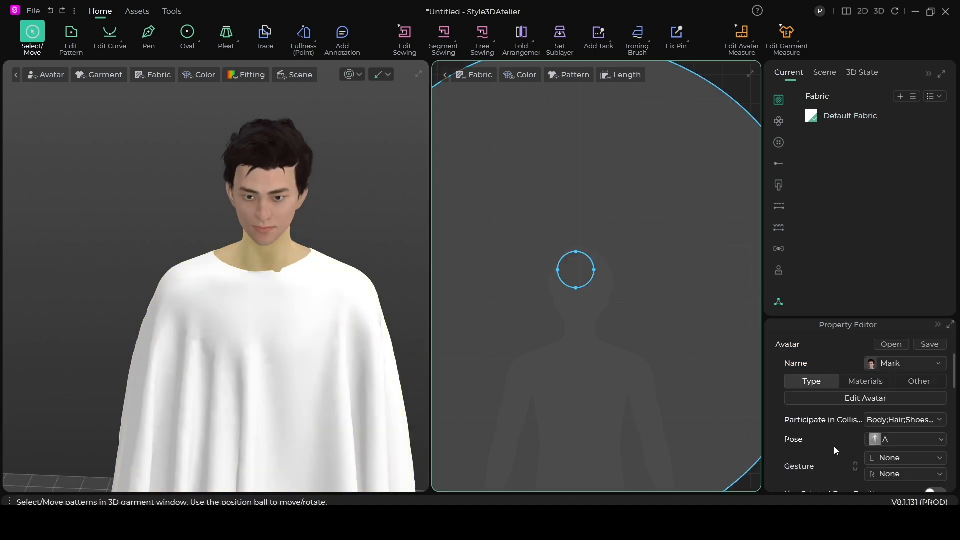
# - Set the avatar's Skin Offset to 3.17 mm
pyautogui.scroll(-5, 896, 391)
pyautogui.scroll(-2, 899, 399)
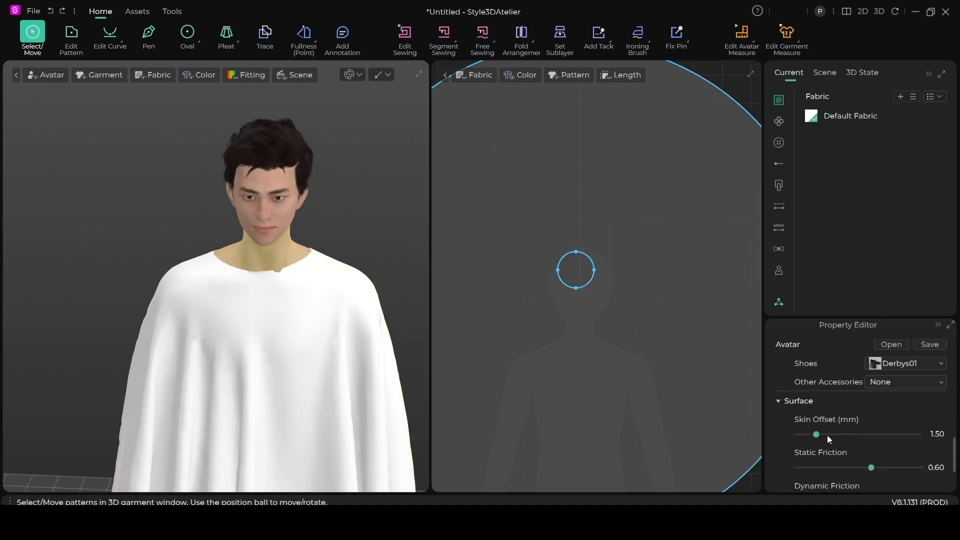
pyautogui.moveTo(821, 434); pyautogui.dragTo(836, 434)
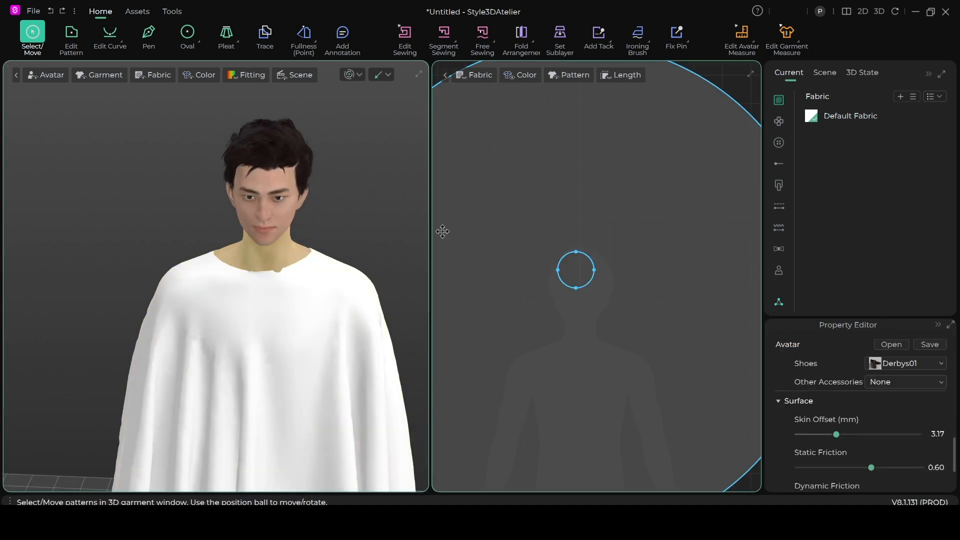
# - Simulate the cape again, pull the fabric so the neckline sits evenly around the avatar's neck, and stop the simulation
pyautogui.press('space')
pyautogui.moveTo(306, 263); pyautogui.dragTo(299, 278)
pyautogui.moveTo(224, 252); pyautogui.dragTo(231, 238)
pyautogui.moveTo(340, 285); pyautogui.dragTo(278, 287, button='right')
pyautogui.moveTo(263, 269); pyautogui.dragTo(282, 272)
pyautogui.moveTo(193, 302); pyautogui.dragTo(225, 310, button='right')
pyautogui.moveTo(225, 310); pyautogui.dragTo(226, 353)
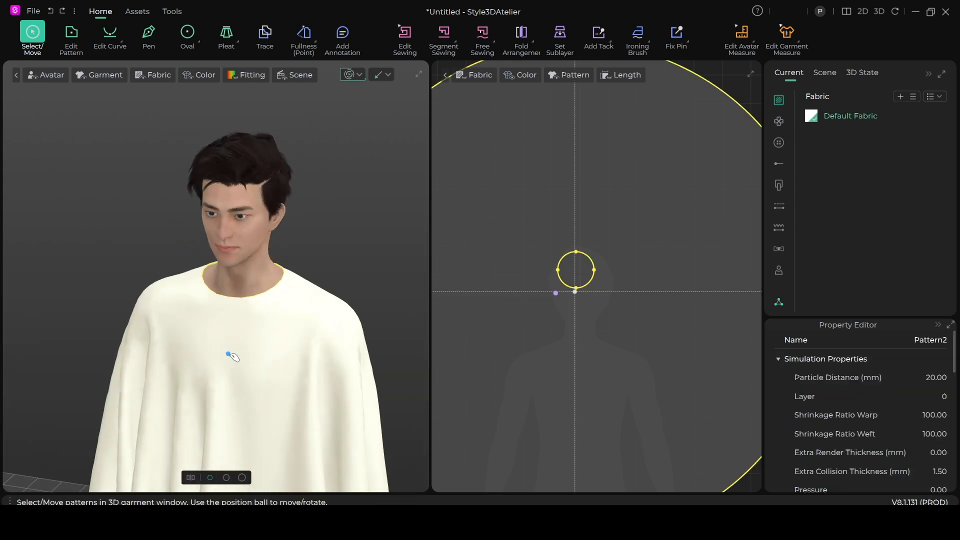
pyautogui.click(223, 336)
pyautogui.scroll(-4, 263, 409)
pyautogui.moveTo(263, 409); pyautogui.dragTo(320, 405, button='right')
pyautogui.moveTo(330, 405); pyautogui.dragTo(345, 272, button='middle')
pyautogui.scroll(1, 255, 213)
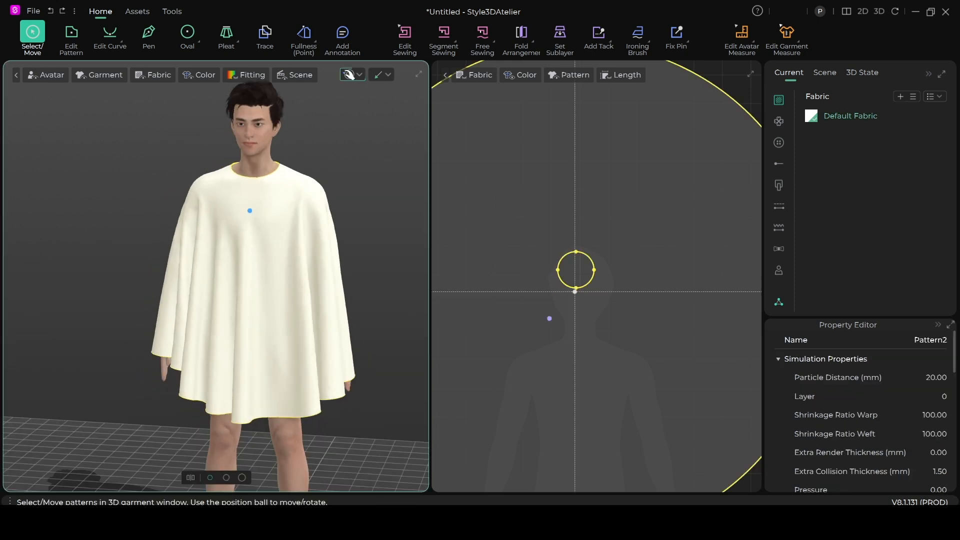
pyautogui.press('space')
pyautogui.scroll(-5, 575, 333)
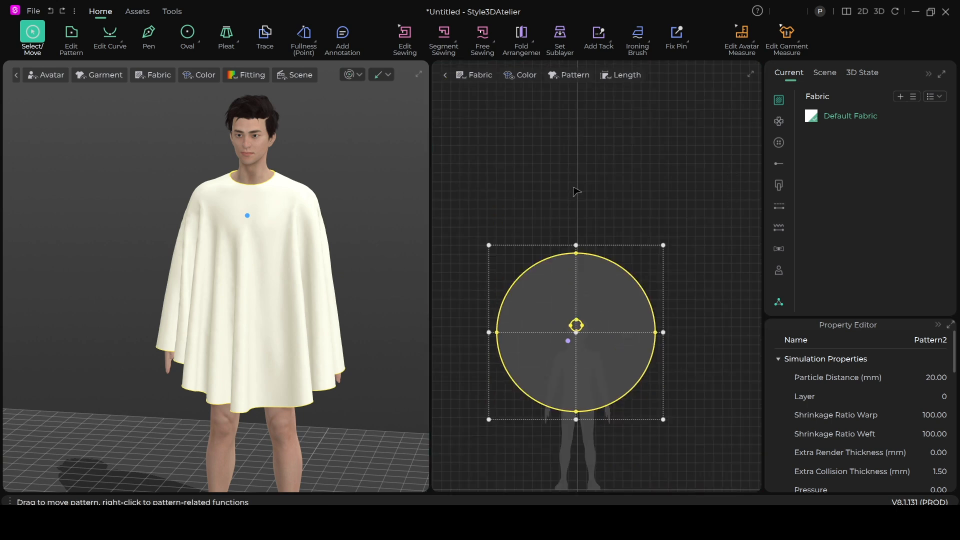
pyautogui.click(577, 191)
pyautogui.scroll(1, 580, 457)
pyautogui.scroll(-1, 584, 413)
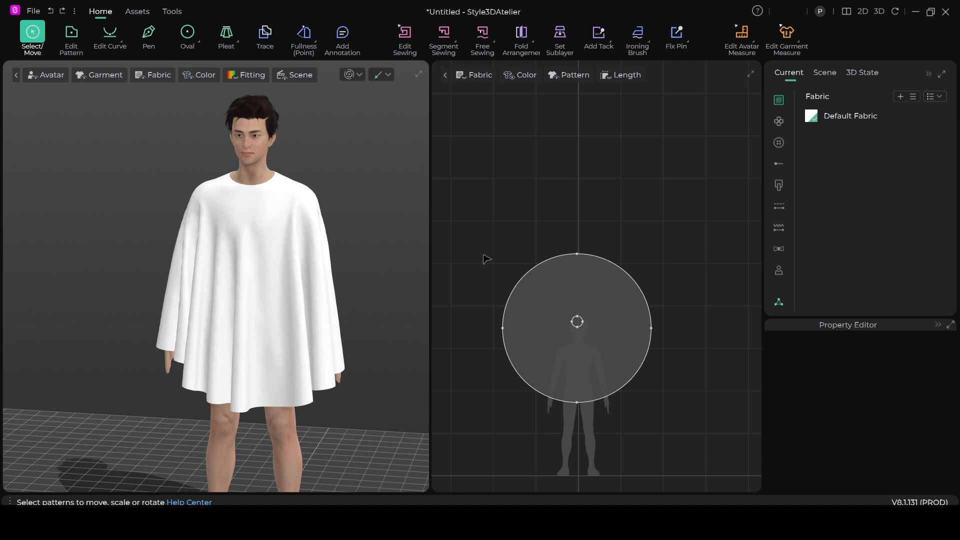
pyautogui.moveTo(486, 259); pyautogui.dragTo(680, 379)
pyautogui.scroll(1, 631, 372)
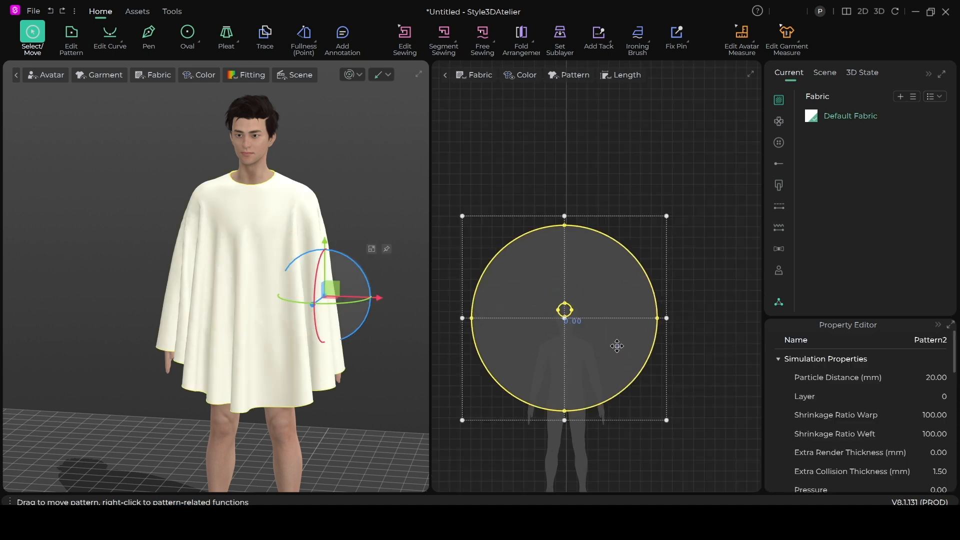
pyautogui.click(611, 131)
# - Select all four outer edge segments of the circular pattern with Edit Pattern to check their total length
pyautogui.click(71, 34)
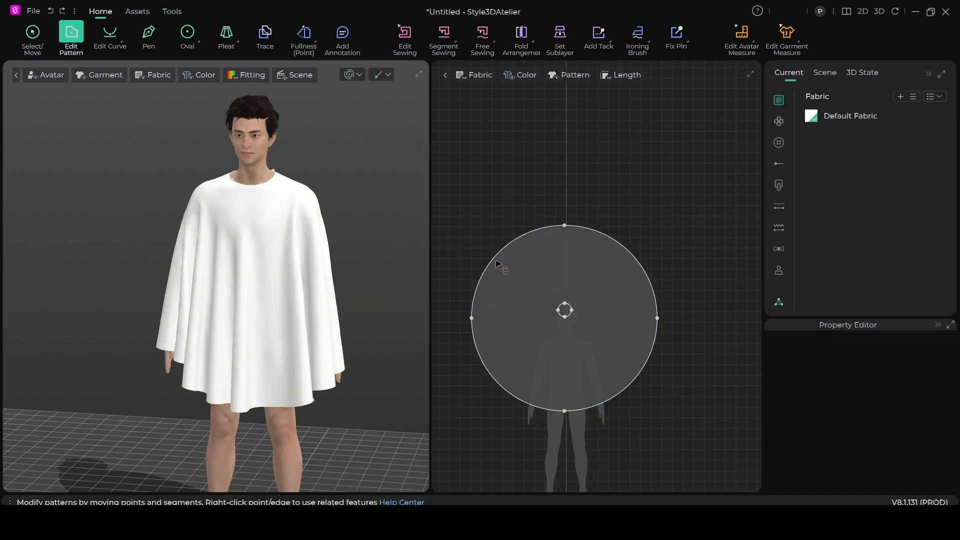
pyautogui.click(497, 258)
pyautogui.keyDown('shift'); pyautogui.click(629, 250); pyautogui.keyUp('shift')
pyautogui.keyDown('shift'); pyautogui.click(646, 364); pyautogui.keyUp('shift')
pyautogui.keyDown('shift'); pyautogui.click(536, 408); pyautogui.keyUp('shift')
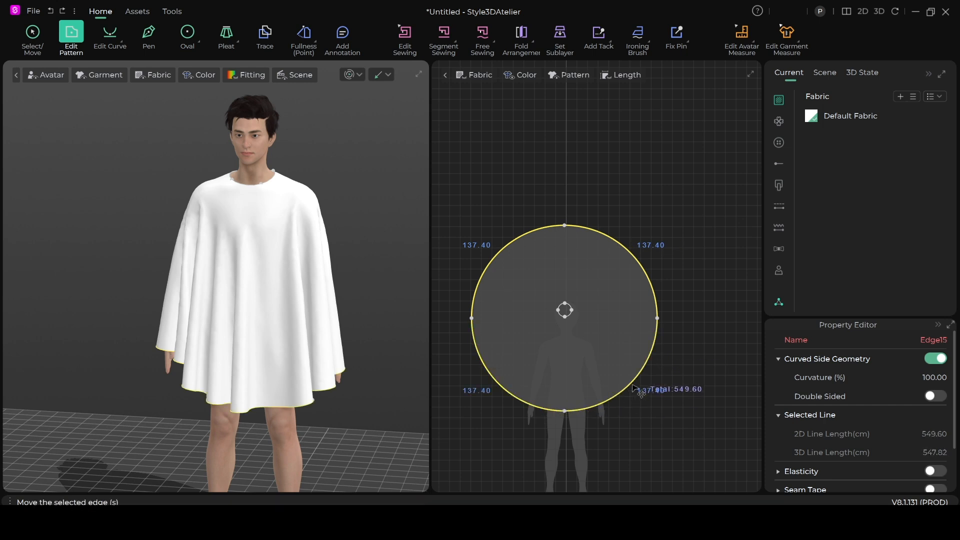
pyautogui.moveTo(634, 386); pyautogui.dragTo(634, 381)
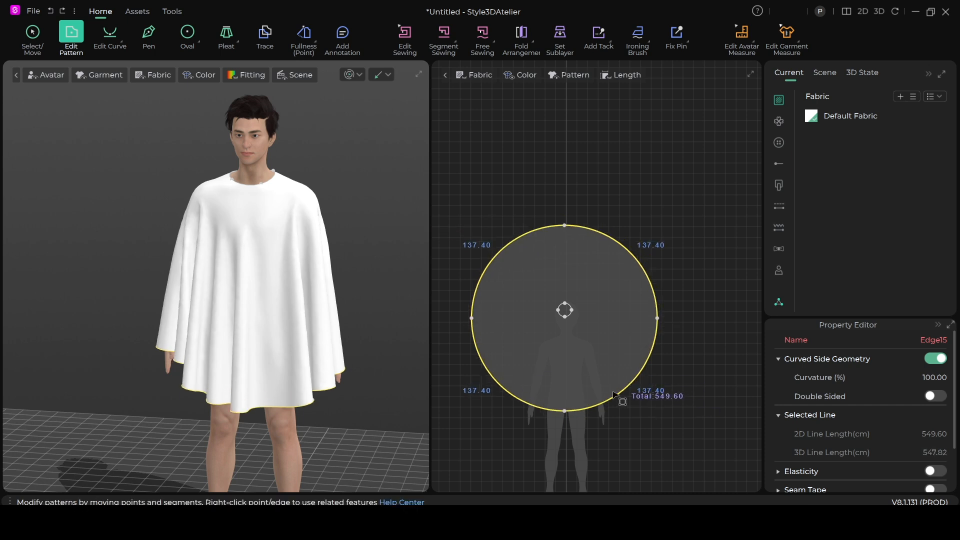
pyautogui.scroll(-3, 330, 284)
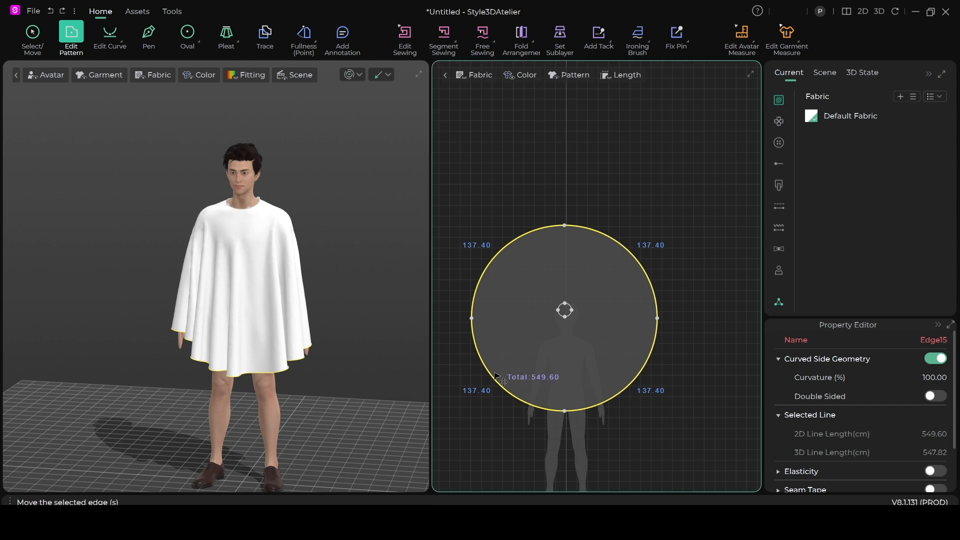
pyautogui.scroll(-5, 565, 390)
pyautogui.scroll(4, 591, 293)
pyautogui.moveTo(566, 397); pyautogui.dragTo(568, 346, button='middle')
# - Select the whole circular cape pattern with its neck hole and scale it up about its centre
pyautogui.click(33, 32)
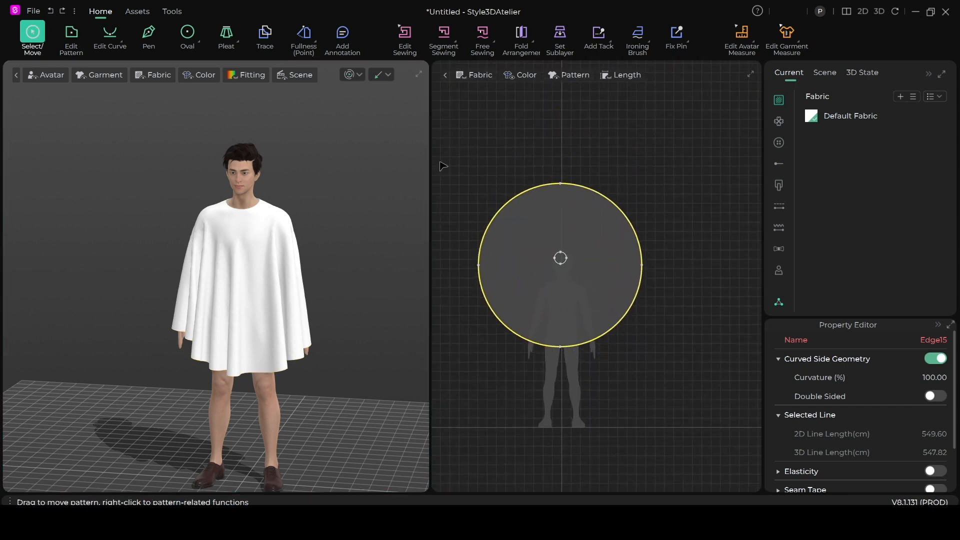
pyautogui.moveTo(439, 161); pyautogui.dragTo(674, 371)
pyautogui.scroll(3, 623, 345)
pyautogui.moveTo(623, 345); pyautogui.dragTo(689, 399, button='middle')
pyautogui.doubleClick(590, 273)
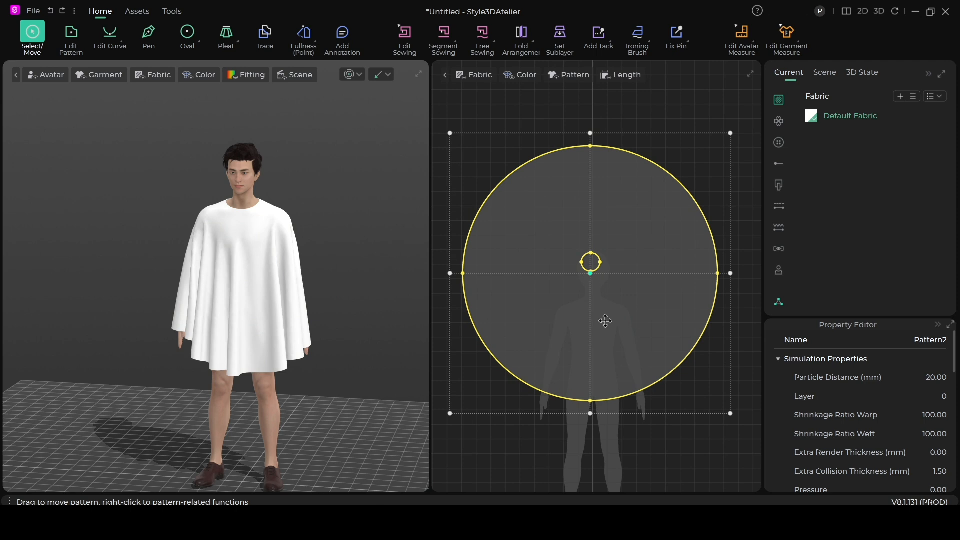
pyautogui.scroll(-3, 675, 321)
pyautogui.moveTo(694, 319); pyautogui.dragTo(657, 291, button='middle')
pyautogui.moveTo(677, 151); pyautogui.dragTo(742, 97)
# - Simulate the enlarged cape and pull the front neckline down from the avatar's face onto the neck and shoulders
pyautogui.click(349, 75)
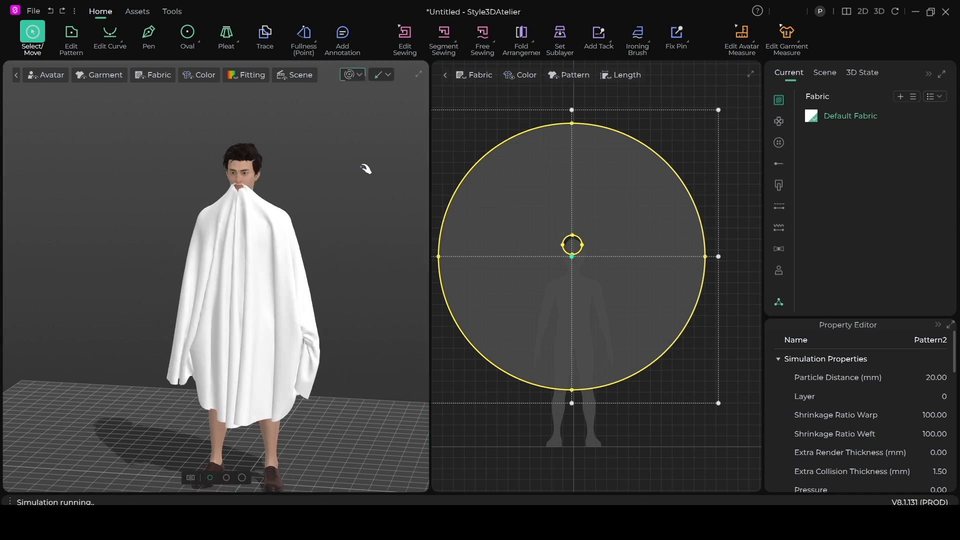
pyautogui.moveTo(219, 189); pyautogui.dragTo(264, 217, button='right')
pyautogui.moveTo(264, 217); pyautogui.dragTo(267, 272, button='middle')
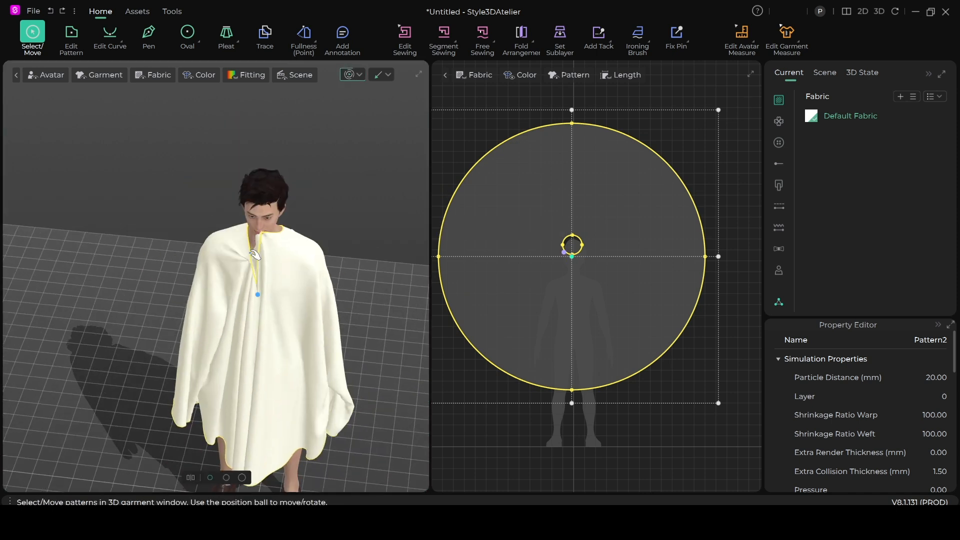
pyautogui.click(276, 291)
pyautogui.moveTo(281, 293); pyautogui.dragTo(250, 225, button='right')
pyautogui.click(247, 227)
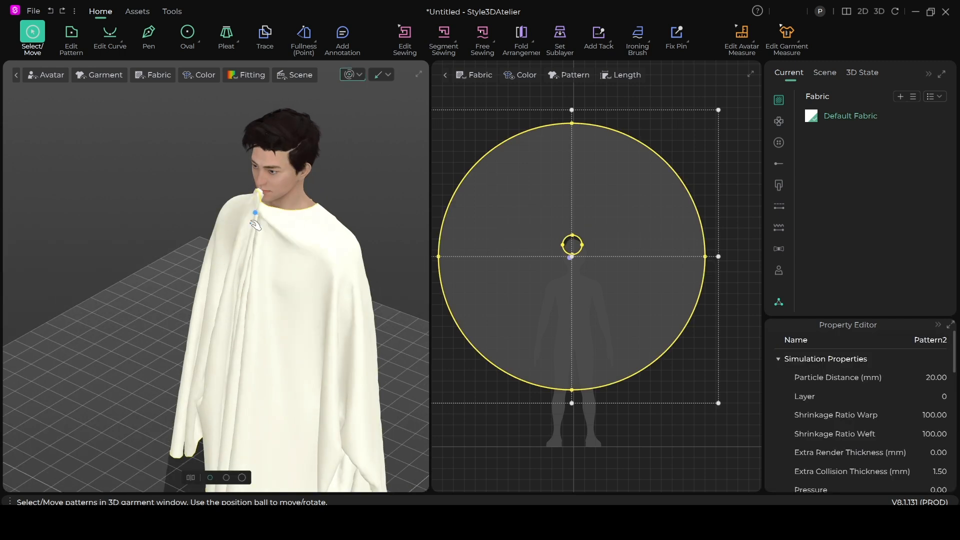
pyautogui.moveTo(367, 157); pyautogui.dragTo(263, 189, button='right')
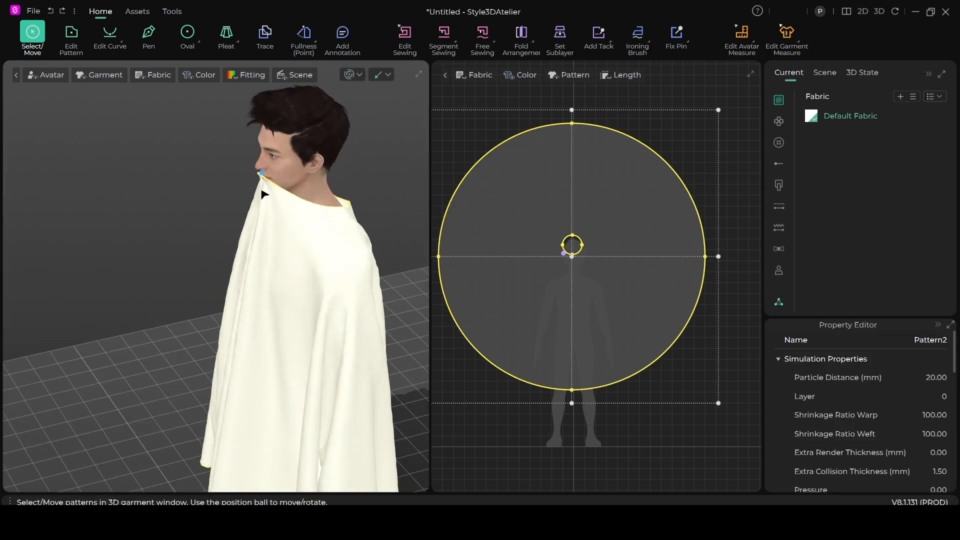
pyautogui.moveTo(265, 213); pyautogui.dragTo(268, 225)
pyautogui.scroll(-4, 280, 264)
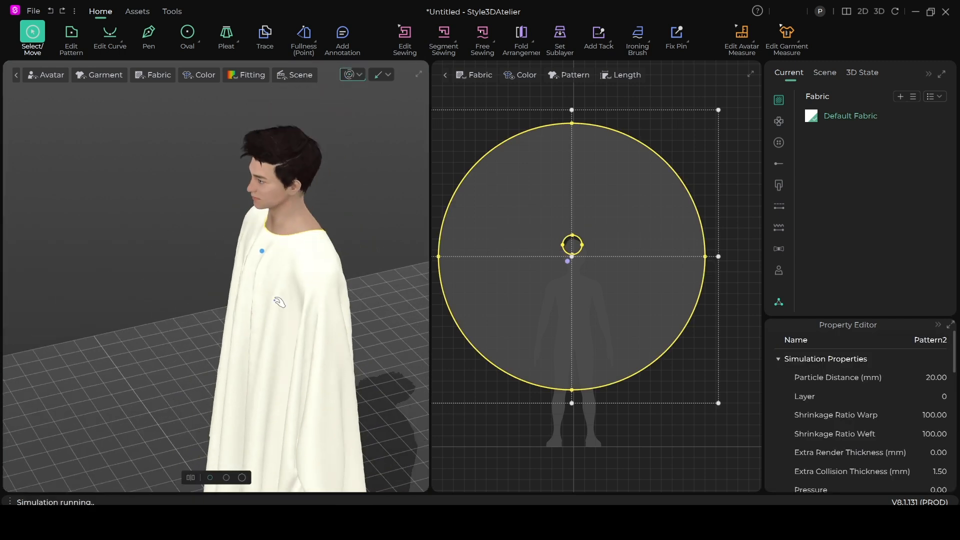
# - Pull the cape's lower hem and sides outward, away from the avatar, to spread the folds
pyautogui.moveTo(285, 278); pyautogui.dragTo(335, 283, button='right')
pyautogui.scroll(-2, 334, 283)
pyautogui.moveTo(334, 283); pyautogui.dragTo(342, 212, button='middle')
pyautogui.moveTo(338, 209); pyautogui.dragTo(275, 190, button='right')
pyautogui.moveTo(262, 312); pyautogui.dragTo(377, 362)
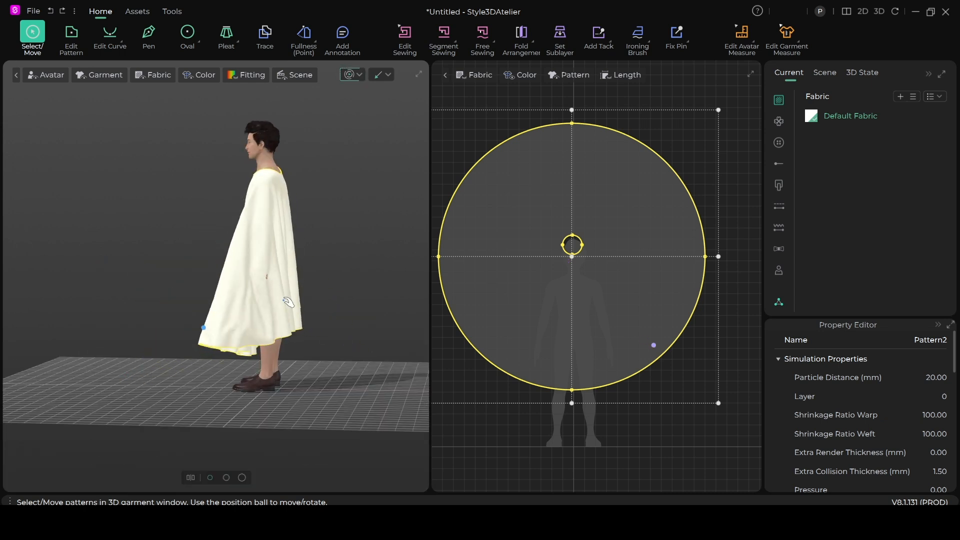
pyautogui.moveTo(226, 313); pyautogui.dragTo(320, 255, button='right')
pyautogui.moveTo(190, 187); pyautogui.dragTo(118, 178)
pyautogui.moveTo(157, 265); pyautogui.dragTo(58, 284)
pyautogui.moveTo(149, 280); pyautogui.dragTo(38, 378)
# - Straighten the cape's lower side edges beside the avatar's arms by pulling them outward, and stop the simulation
pyautogui.moveTo(186, 213); pyautogui.dragTo(210, 197, button='right')
pyautogui.scroll(2, 231, 184)
pyautogui.moveTo(236, 179); pyautogui.dragTo(296, 280, button='middle')
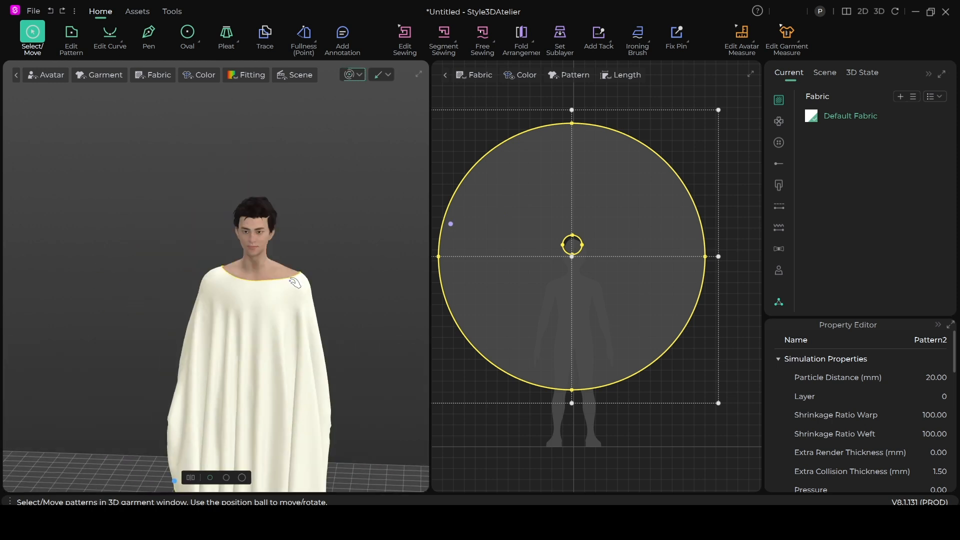
pyautogui.scroll(-3, 315, 390)
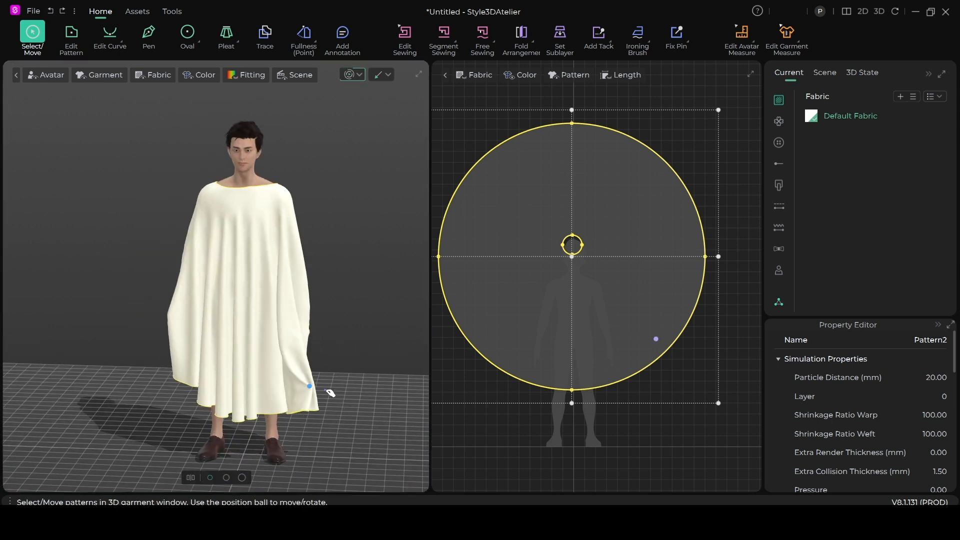
pyautogui.moveTo(167, 350); pyautogui.dragTo(20, 354)
pyautogui.scroll(-1, 252, 292)
pyautogui.scroll(-3, 452, 216)
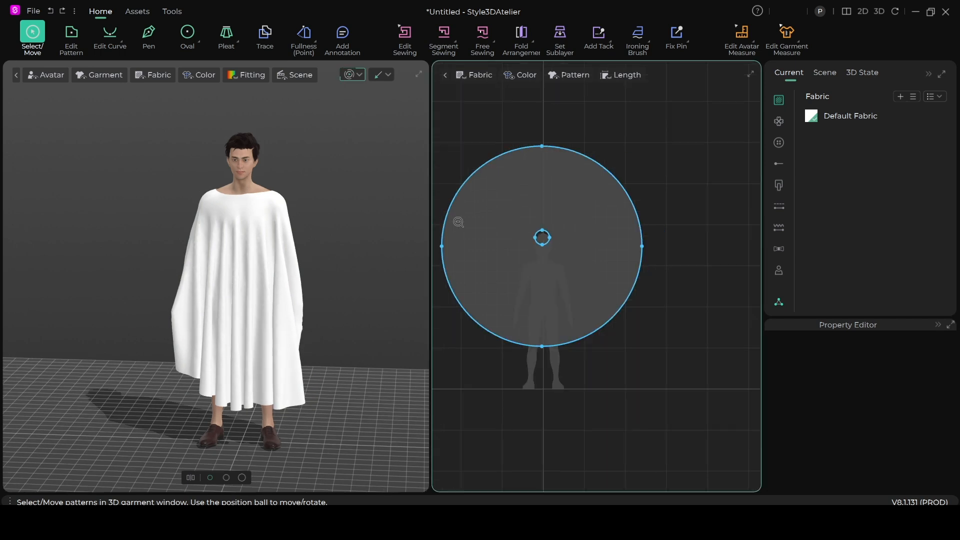
pyautogui.click(352, 75)
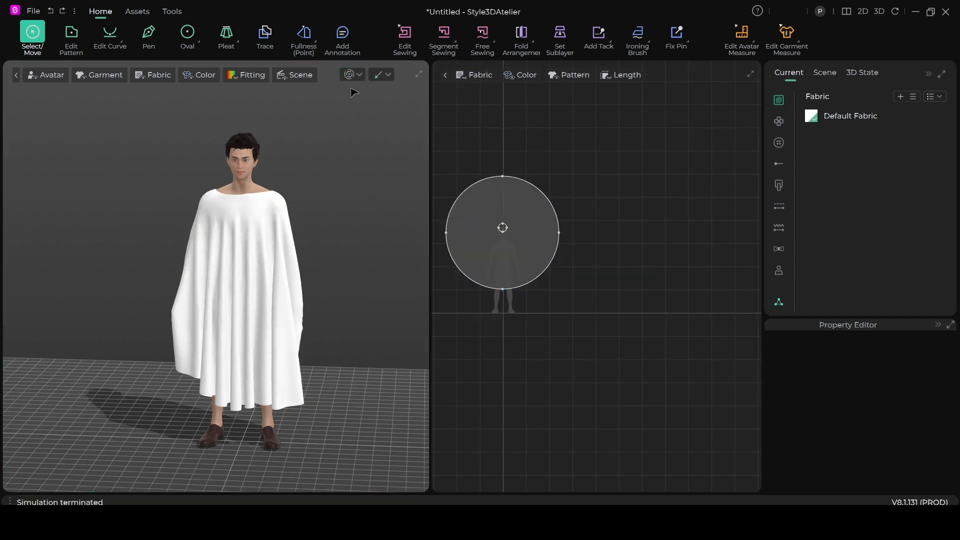
# - Select the entire cape pattern again and scale it up slightly about its centre for a longer cape
pyautogui.moveTo(602, 262); pyautogui.dragTo(682, 273, button='middle')
pyautogui.moveTo(678, 275); pyautogui.dragTo(700, 360)
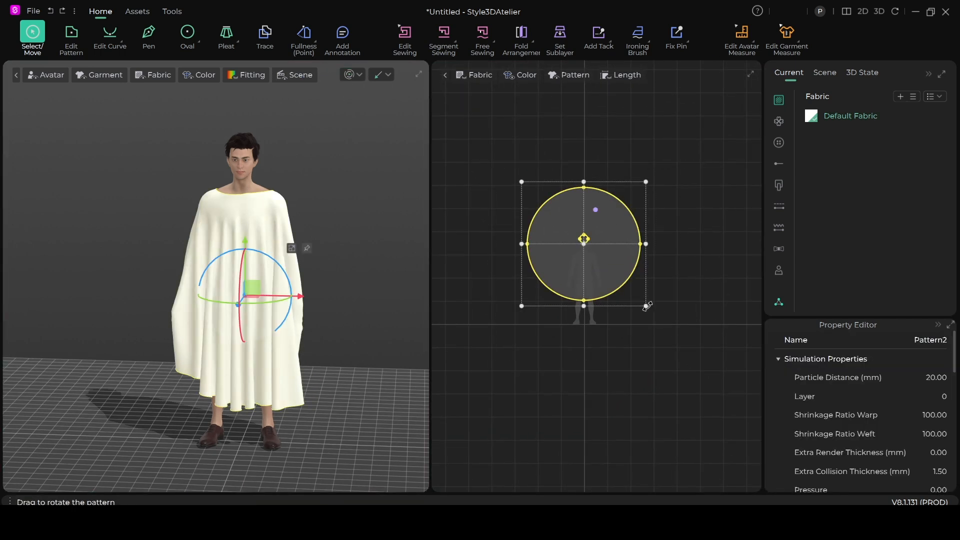
pyautogui.scroll(2, 644, 305)
pyautogui.scroll(1, 550, 210)
pyautogui.moveTo(549, 209); pyautogui.dragTo(558, 271, button='middle')
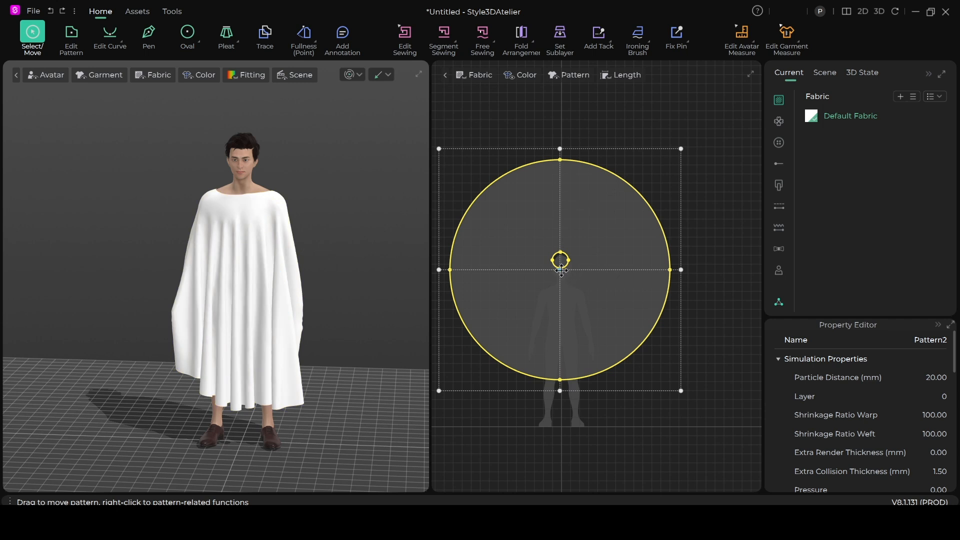
pyautogui.moveTo(681, 148); pyautogui.dragTo(705, 132)
# - Simulate the longer cape, adjust the fabric at the front neckline, and stop the simulation
pyautogui.click(349, 74)
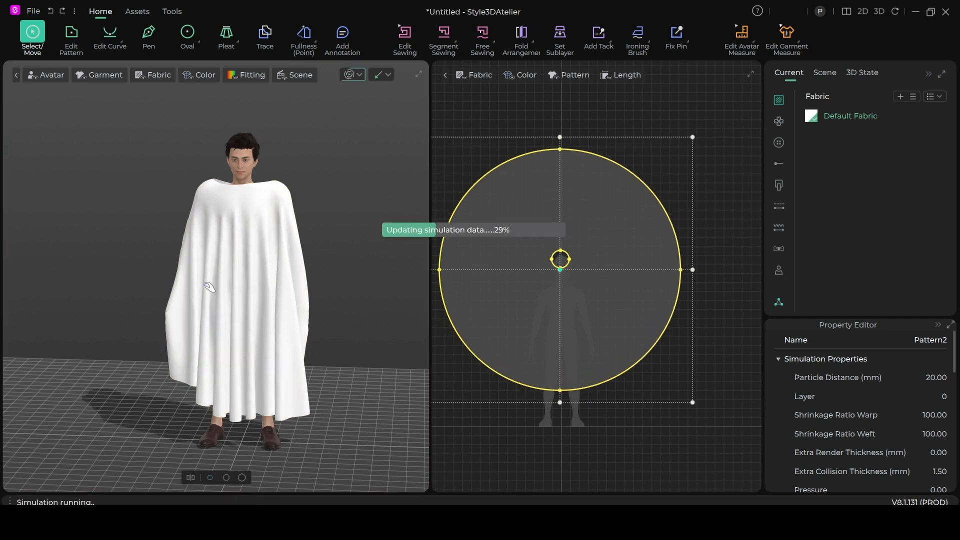
pyautogui.scroll(-1, 191, 339)
pyautogui.moveTo(311, 354); pyautogui.dragTo(306, 349, button='right')
pyautogui.scroll(3, 285, 307)
pyautogui.moveTo(285, 307); pyautogui.dragTo(138, 295, button='right')
pyautogui.scroll(3, 265, 265)
pyautogui.moveTo(265, 265); pyautogui.dragTo(229, 339, button='middle')
pyautogui.moveTo(257, 203)
pyautogui.mouseDown()
pyautogui.moveTo(255, 177)
pyautogui.moveTo(253, 198)
pyautogui.mouseUp()
pyautogui.click(344, 76)
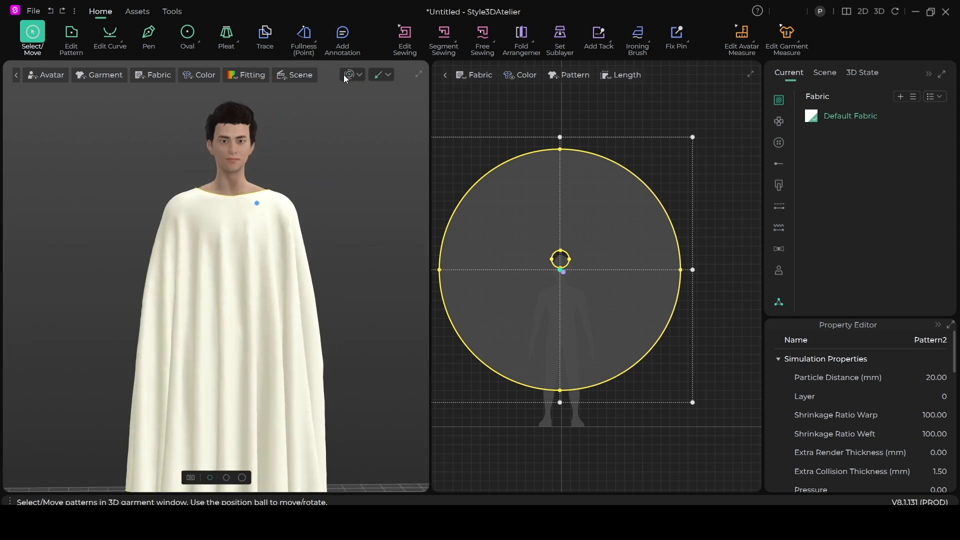
# - Select the neck hole in the 2D pattern and scale it down to a 2D line length of about 42 cm
pyautogui.click(485, 118)
pyautogui.scroll(-3, 247, 283)
pyautogui.moveTo(247, 283); pyautogui.dragTo(246, 231, button='middle')
pyautogui.click(568, 175)
pyautogui.scroll(3, 583, 202)
pyautogui.scroll(-3, 533, 107)
pyautogui.scroll(3, 594, 264)
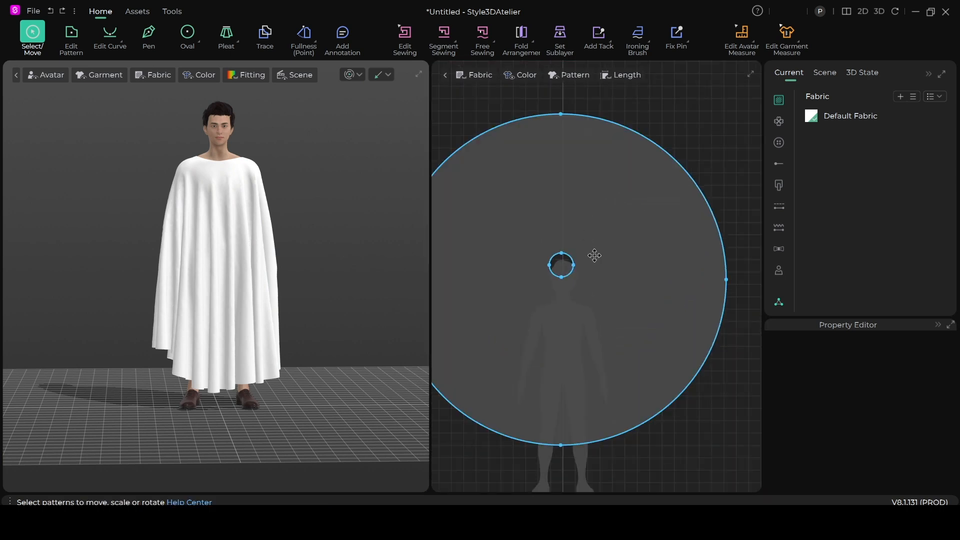
pyautogui.scroll(2, 594, 264)
pyautogui.click(562, 278)
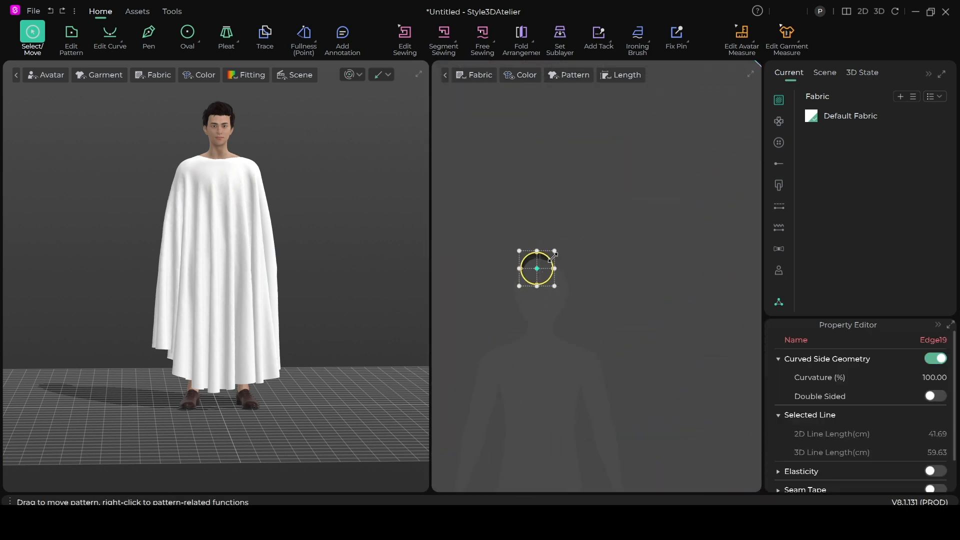
pyautogui.moveTo(552, 257); pyautogui.dragTo(552, 258)
# - Simulate the cape with the smaller neck hole and pull the fabric at the back neckline and back hem into place
pyautogui.scroll(-2, 306, 201)
pyautogui.click(349, 75)
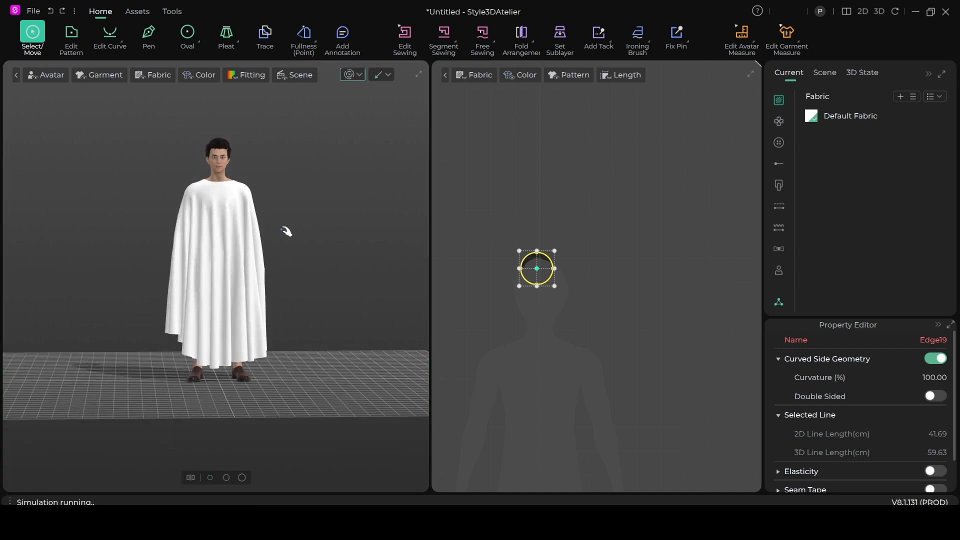
pyautogui.moveTo(285, 230); pyautogui.dragTo(122, 341, button='right')
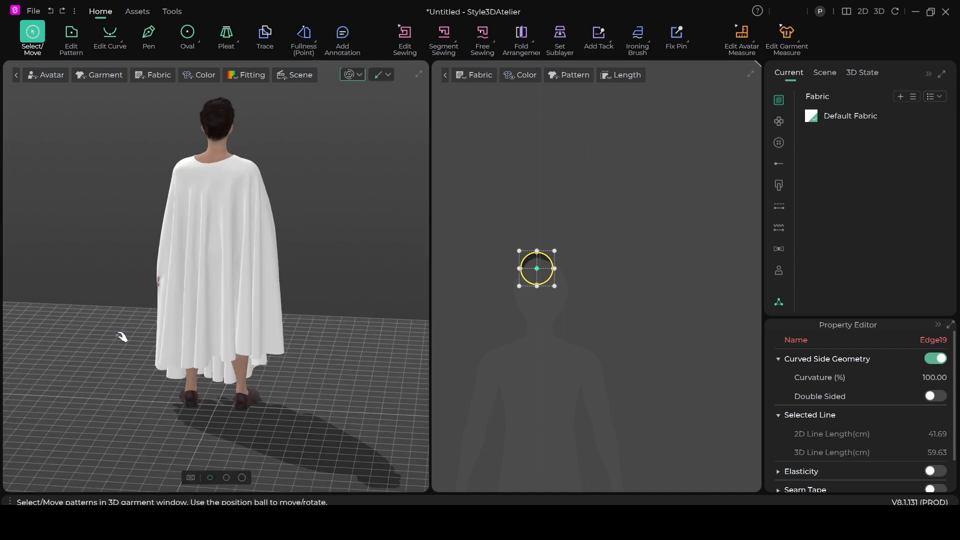
pyautogui.click(150, 273)
pyautogui.click(262, 169)
pyautogui.moveTo(256, 173); pyautogui.dragTo(295, 195)
pyautogui.moveTo(229, 328); pyautogui.dragTo(287, 372)
pyautogui.moveTo(292, 375); pyautogui.dragTo(248, 290, button='right')
pyautogui.scroll(3, 304, 296)
pyautogui.scroll(2, 245, 289)
pyautogui.moveTo(245, 289); pyautogui.dragTo(328, 244)
# - Pull the cape's back shoulder and lower hem until the drape hangs evenly, and stop the simulation
pyautogui.moveTo(300, 320); pyautogui.dragTo(225, 309, button='right')
pyautogui.moveTo(335, 295); pyautogui.dragTo(284, 220, button='right')
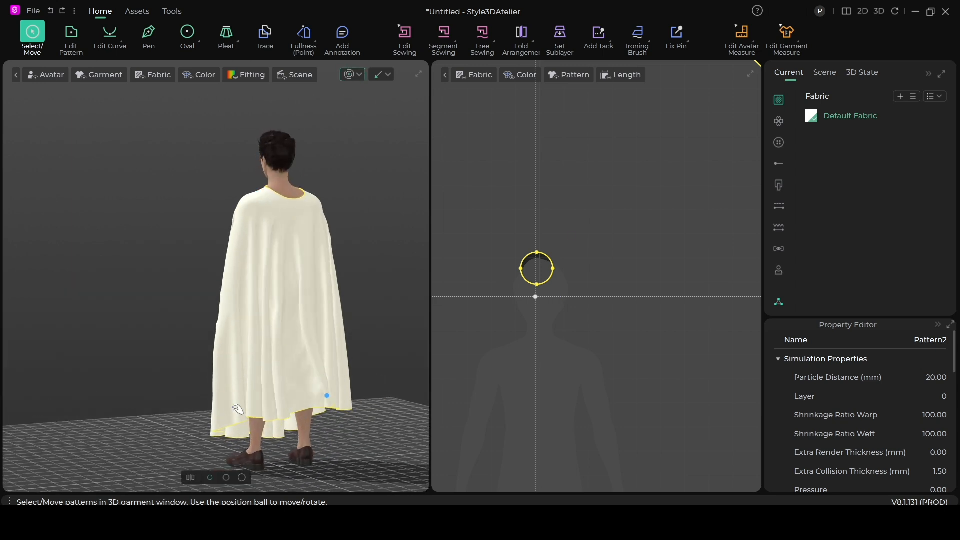
pyautogui.moveTo(325, 394); pyautogui.dragTo(410, 388, button='right')
pyautogui.moveTo(334, 320); pyautogui.dragTo(261, 236, button='middle')
pyautogui.moveTo(255, 313); pyautogui.dragTo(318, 257, button='right')
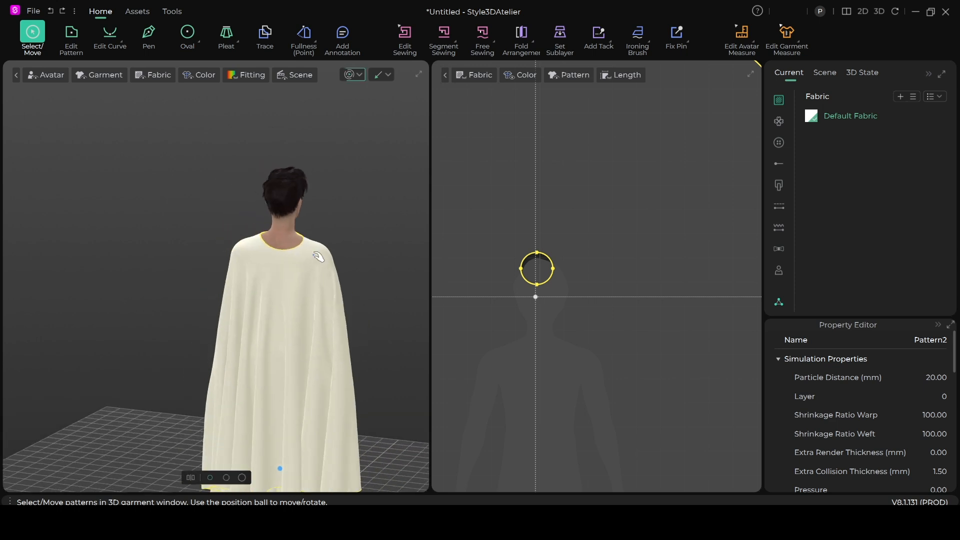
pyautogui.scroll(5, 537, 273)
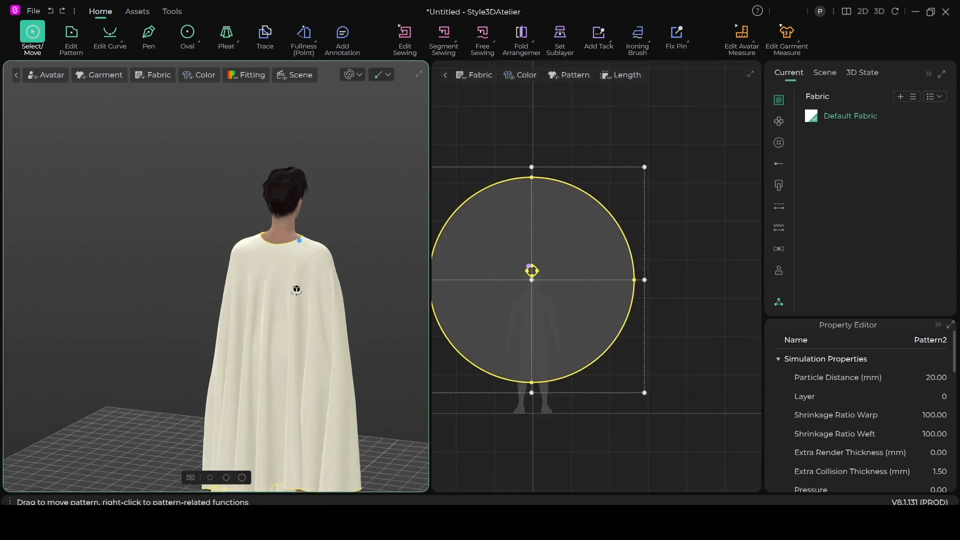
pyautogui.moveTo(267, 366); pyautogui.dragTo(293, 245, button='middle')
pyautogui.moveTo(269, 343); pyautogui.dragTo(264, 450)
pyautogui.moveTo(315, 320); pyautogui.dragTo(308, 348)
pyautogui.moveTo(308, 347); pyautogui.dragTo(302, 400, button='middle')
pyautogui.moveTo(302, 401); pyautogui.dragTo(217, 365, button='right')
pyautogui.scroll(-1, 216, 364)
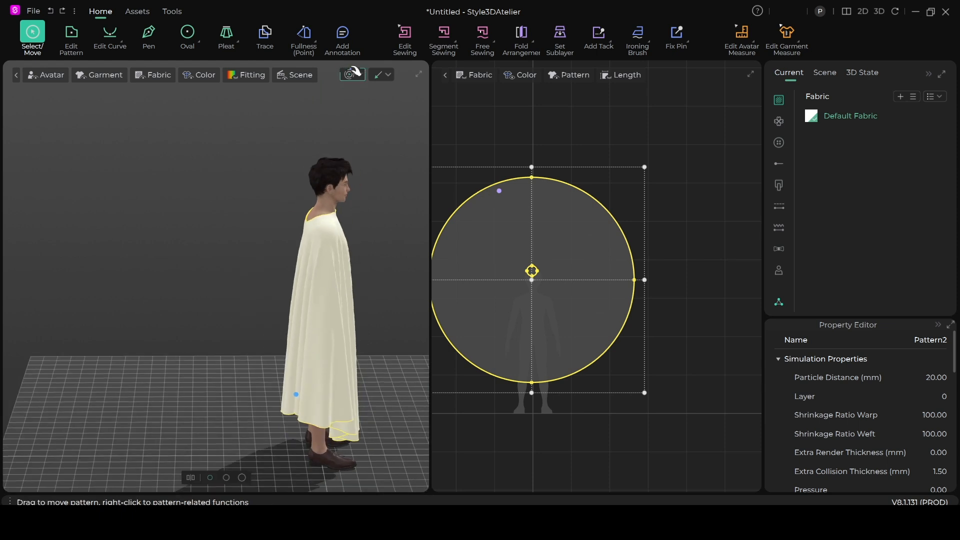
# - Select the neck hole again and scale it down to a 2D line length of about 20 cm
pyautogui.scroll(7, 554, 268)
pyautogui.click(687, 159)
pyautogui.scroll(-3, 517, 275)
pyautogui.scroll(5, 519, 277)
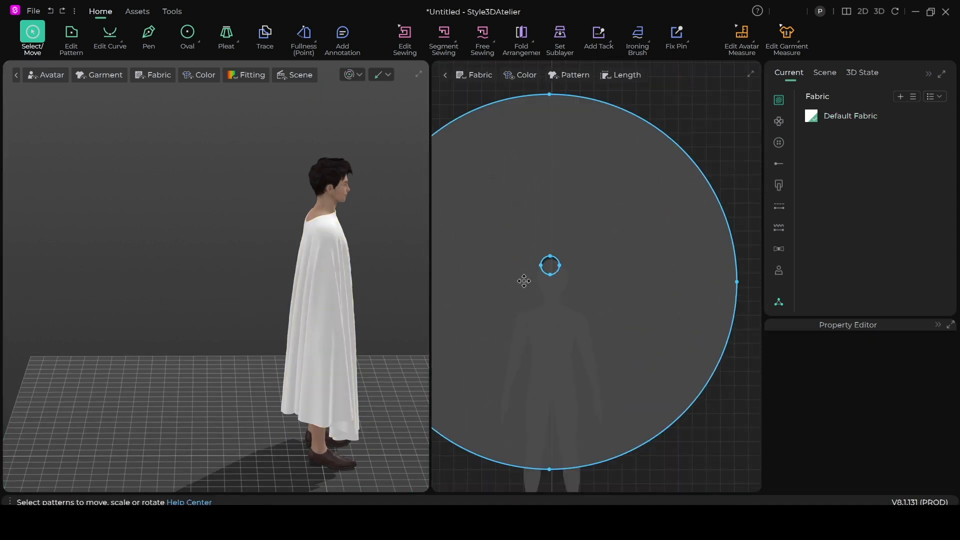
pyautogui.click(559, 262)
pyautogui.rightClick(561, 263)
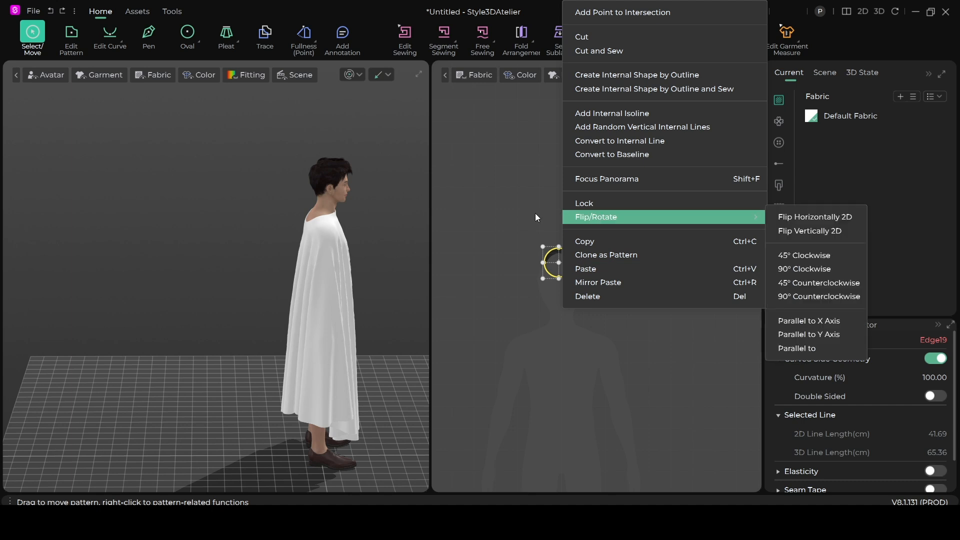
pyautogui.click(546, 212)
pyautogui.scroll(3, 576, 265)
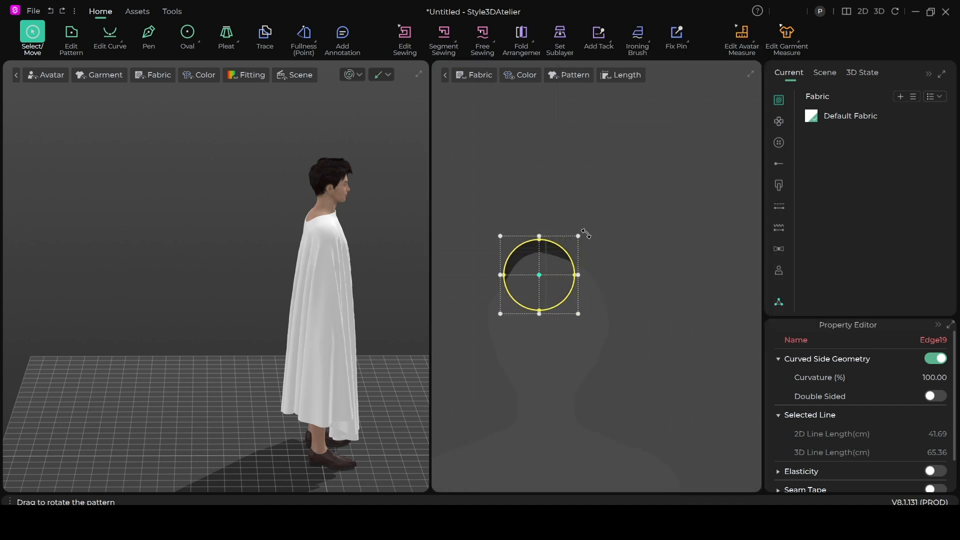
pyautogui.moveTo(563, 256); pyautogui.dragTo(557, 263)
# - Simulate the cape with the tightened neck hole and pull the shoulder and lower fabric to centre it on the avatar
pyautogui.scroll(-1, 356, 263)
pyautogui.moveTo(355, 263); pyautogui.dragTo(333, 275, button='middle')
pyautogui.click(350, 75)
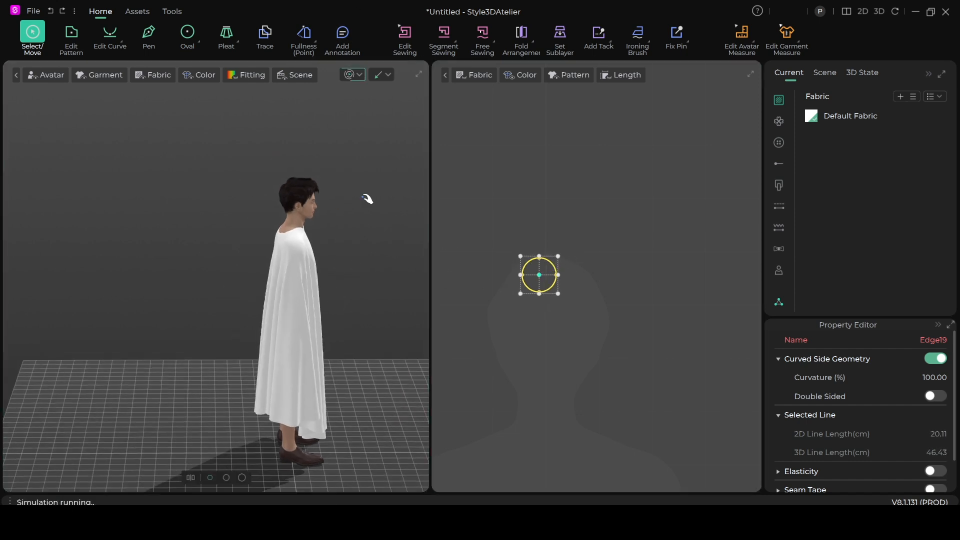
pyautogui.click(300, 246)
pyautogui.moveTo(300, 246); pyautogui.dragTo(248, 234, button='right')
pyautogui.moveTo(321, 257); pyautogui.dragTo(332, 270)
pyautogui.moveTo(339, 273); pyautogui.dragTo(422, 347, button='right')
pyautogui.moveTo(249, 341); pyautogui.dragTo(278, 349)
pyautogui.moveTo(278, 350); pyautogui.dragTo(214, 379, button='right')
pyautogui.scroll(1, 341, 283)
pyautogui.moveTo(340, 283); pyautogui.dragTo(259, 256, button='right')
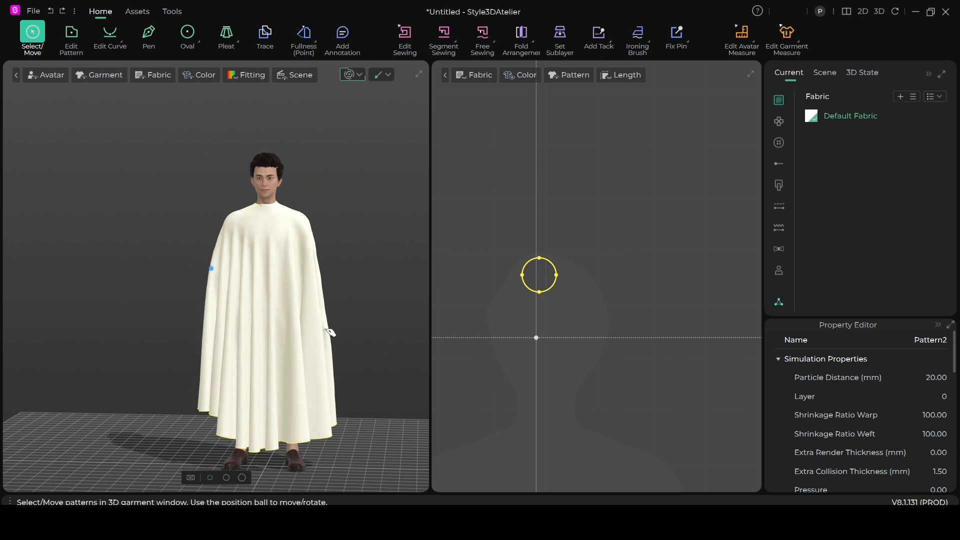
# - Adjust the cape's side and back hem by pulling the fabric, stop the simulation, and inspect the back hem
pyautogui.moveTo(350, 338); pyautogui.dragTo(344, 334)
pyautogui.scroll(-1, 326, 303)
pyautogui.moveTo(339, 255); pyautogui.dragTo(266, 279, button='right')
pyautogui.moveTo(259, 316); pyautogui.dragTo(270, 360, button='right')
pyautogui.scroll(5, 280, 420)
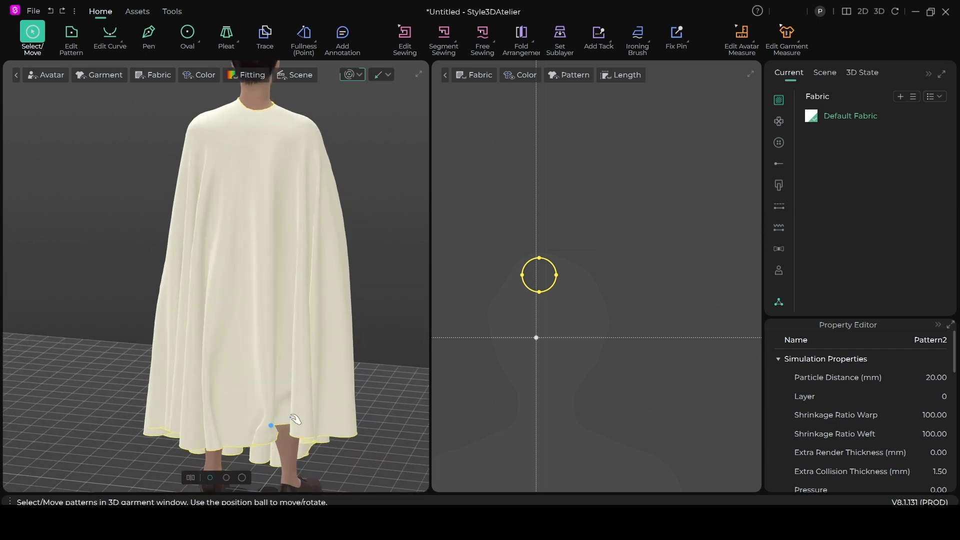
pyautogui.scroll(-2, 280, 376)
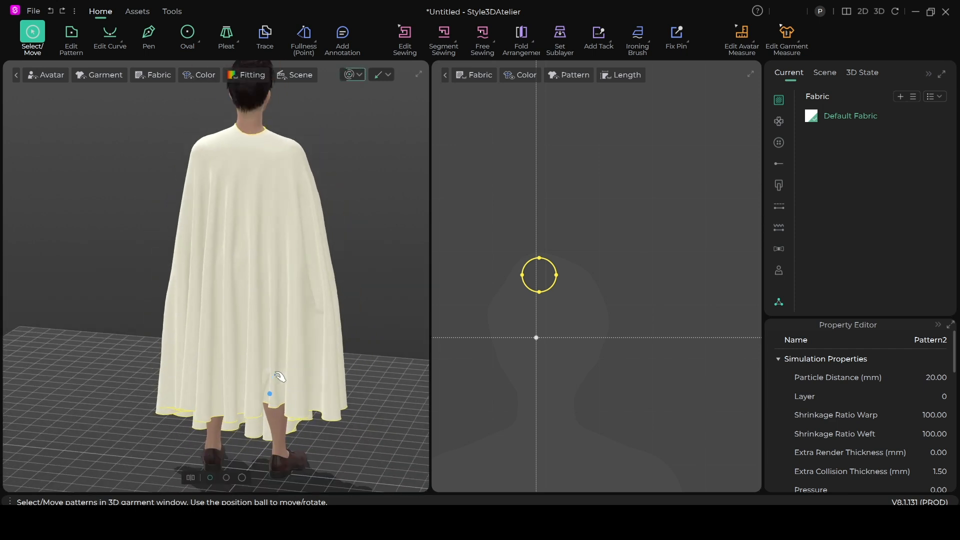
pyautogui.scroll(-3, 371, 298)
pyautogui.moveTo(372, 306); pyautogui.dragTo(620, 342, button='right')
pyautogui.scroll(3, 268, 292)
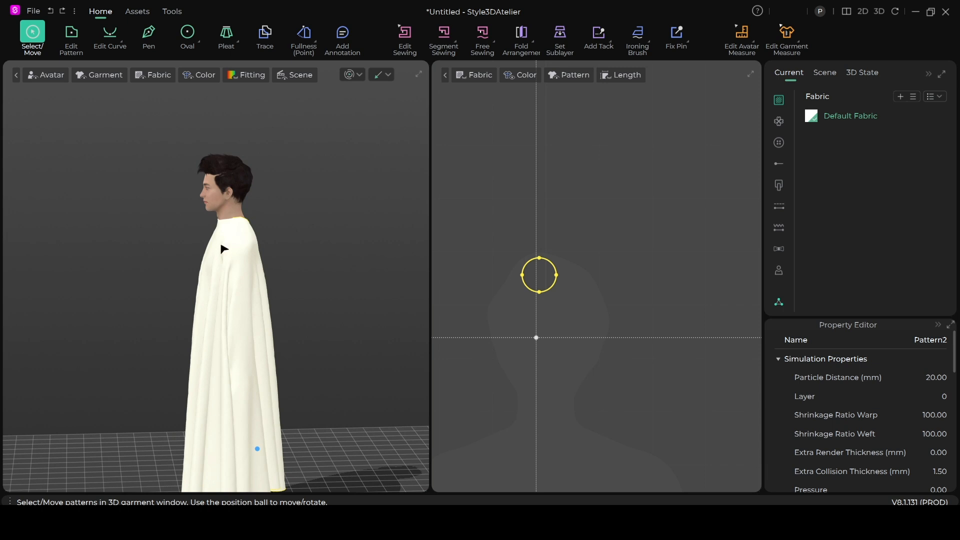
pyautogui.moveTo(291, 326); pyautogui.dragTo(235, 368, button='right')
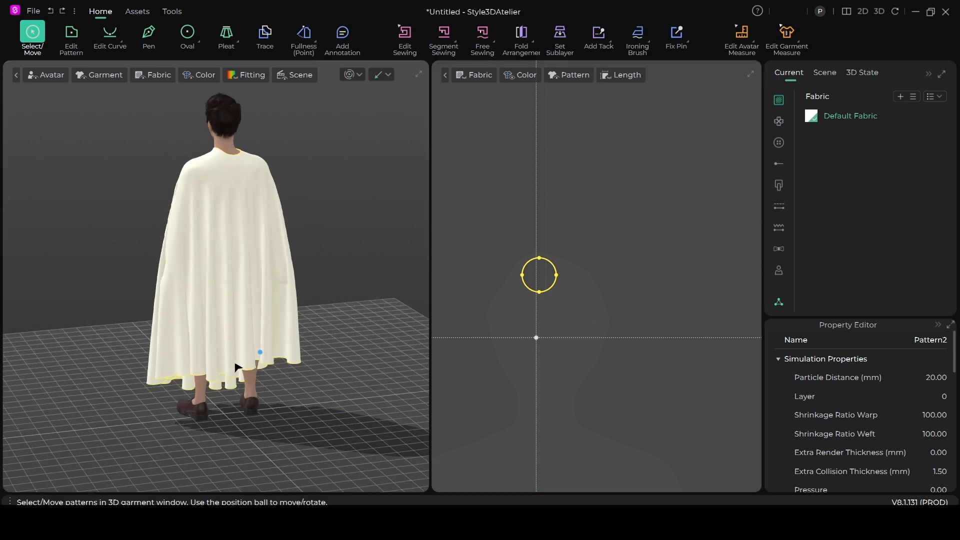
pyautogui.scroll(2, 260, 332)
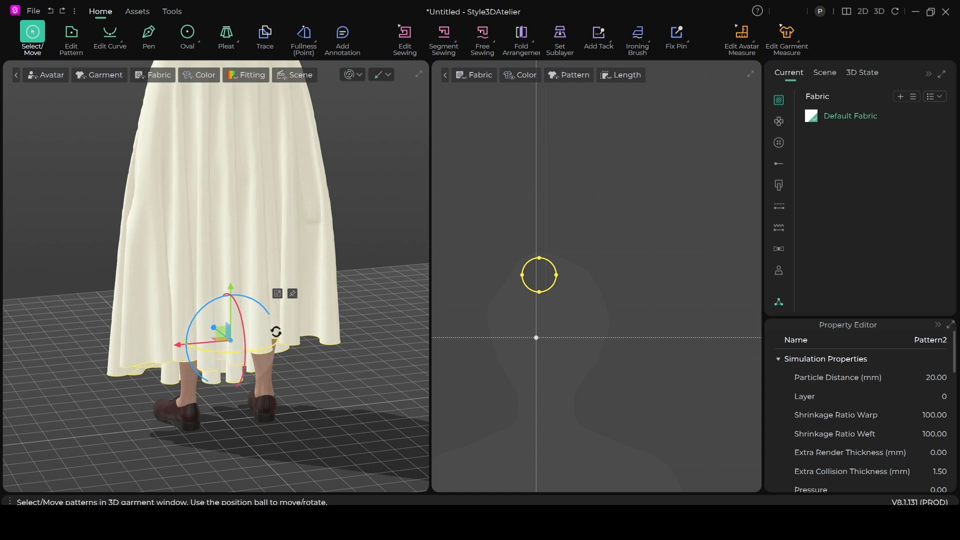
pyautogui.scroll(5, 580, 296)
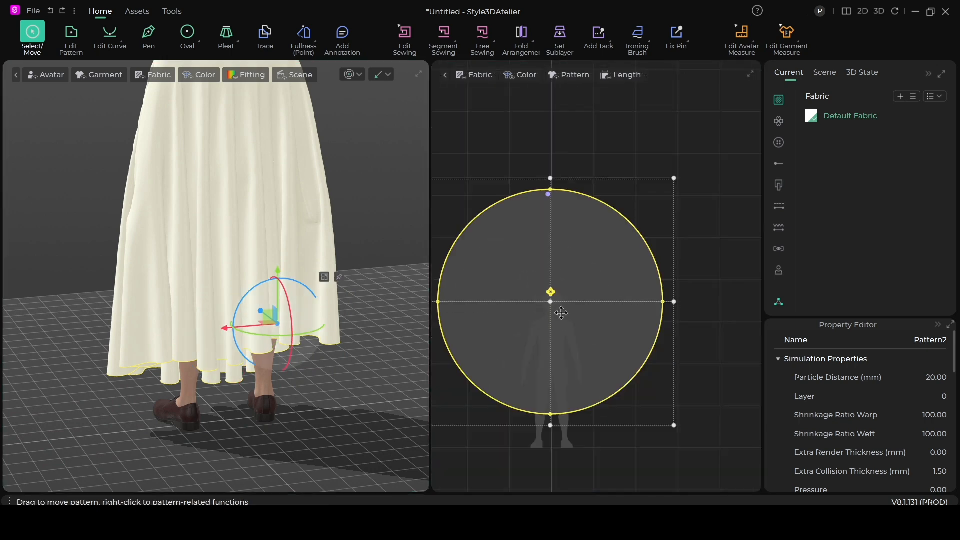
# - Turn the outer circle's top point into a curve point so the two upper arcs form one edge
pyautogui.moveTo(514, 293); pyautogui.dragTo(558, 332, button='middle')
pyautogui.click(589, 199)
pyautogui.scroll(1, 591, 201)
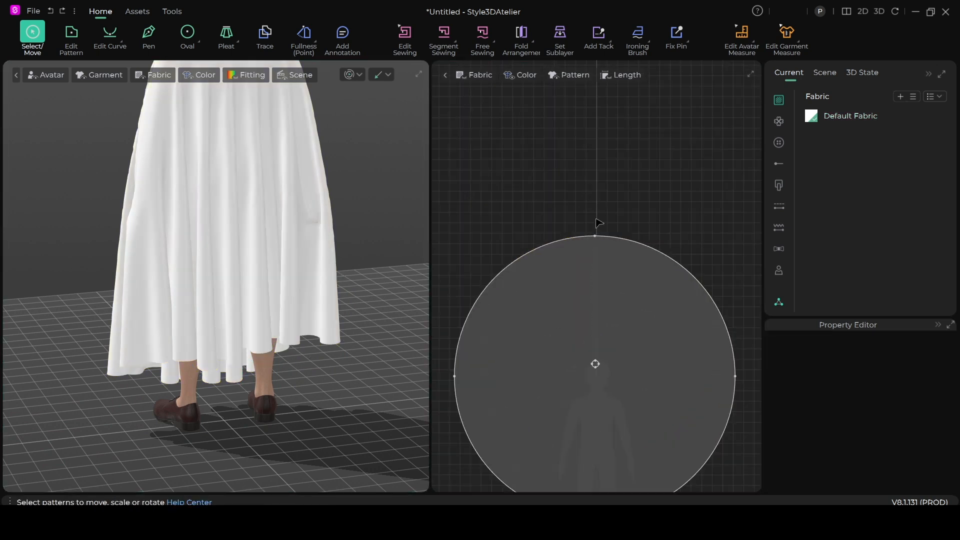
pyautogui.click(71, 37)
pyautogui.rightClick(596, 237)
pyautogui.click(651, 248)
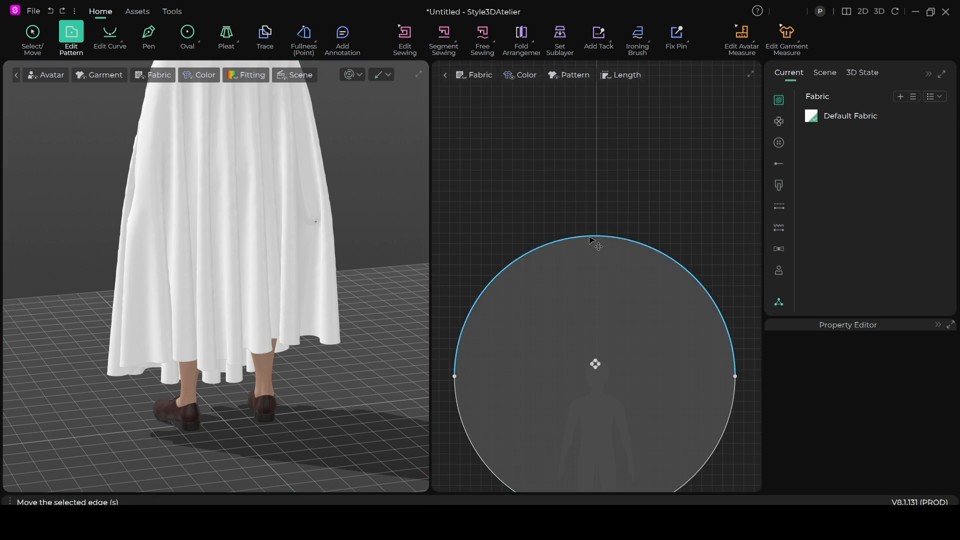
# - Bulge the cape pattern's upper edge outward with Edit Arc to a 2D line length of about 467 cm
pyautogui.click(110, 36)
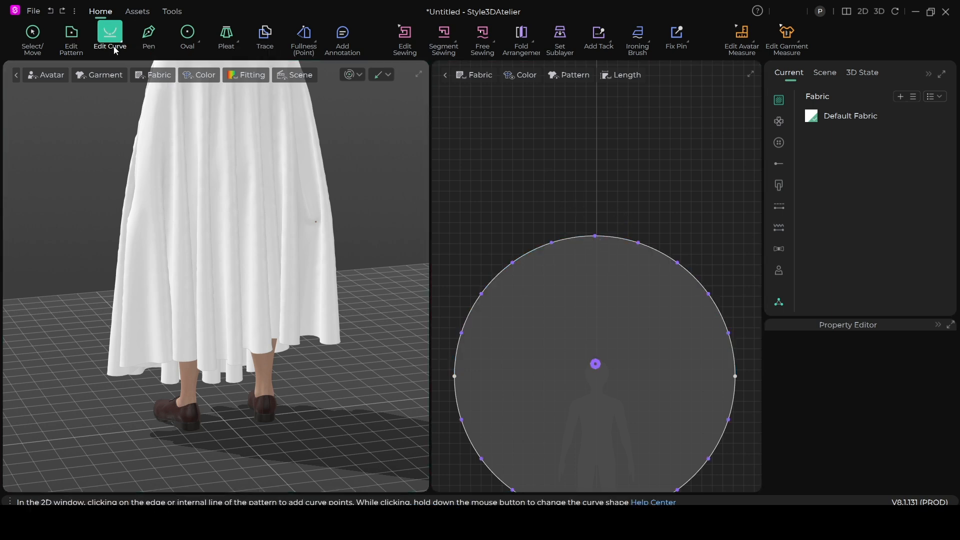
pyautogui.click(123, 45)
pyautogui.click(131, 76)
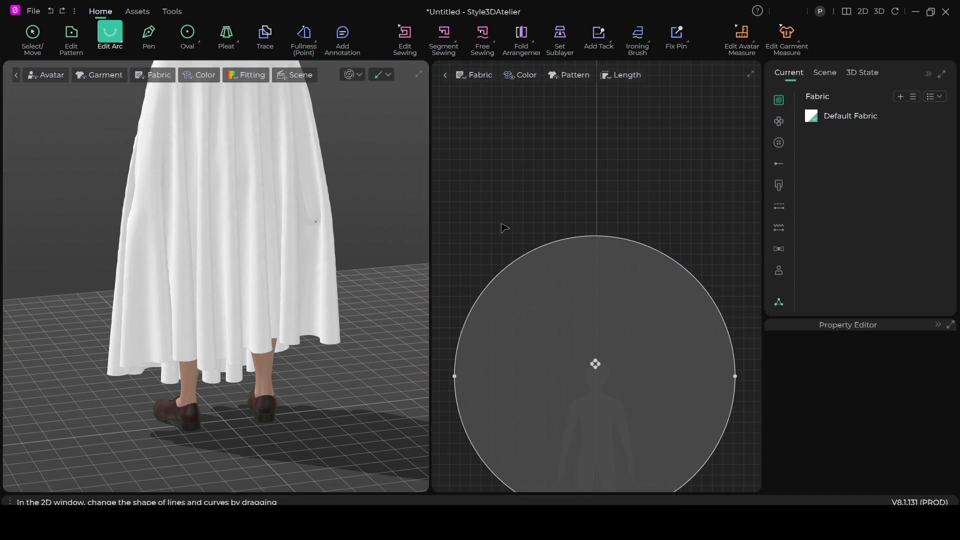
pyautogui.click(596, 237)
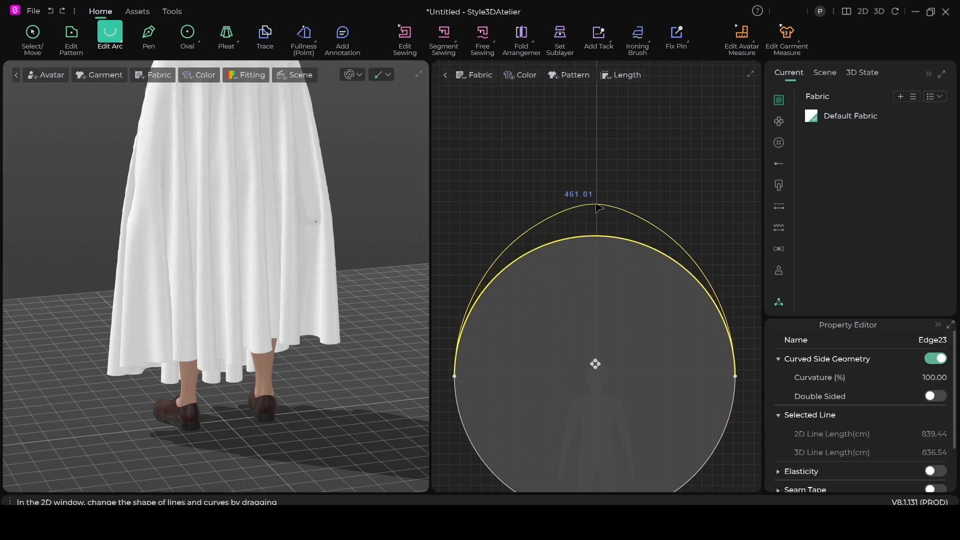
pyautogui.moveTo(596, 200); pyautogui.dragTo(596, 200)
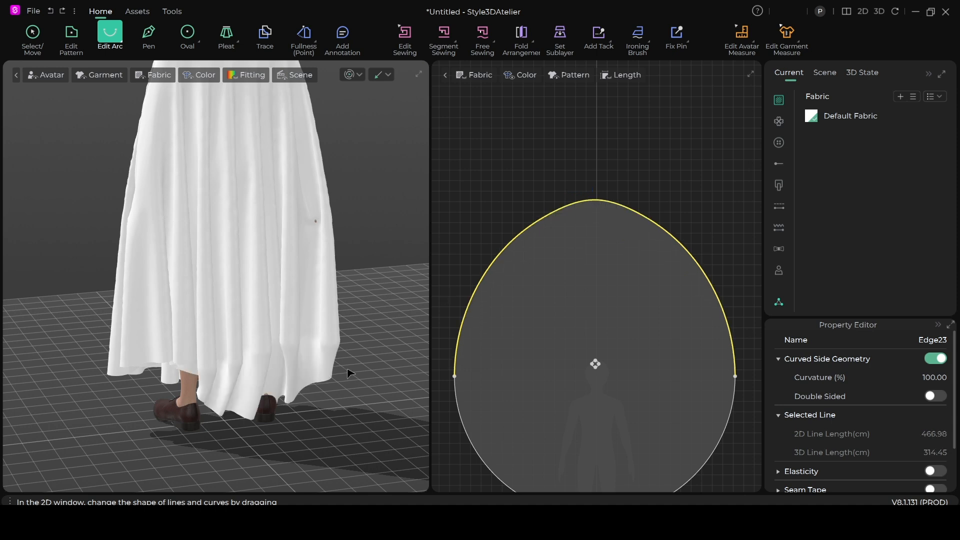
# - Simulate the lengthened cape, pull the hem and shoulder fabric into place from back and front, and stop the simulation
pyautogui.press('space')
pyautogui.moveTo(313, 367); pyautogui.dragTo(302, 389)
pyautogui.scroll(-3, 302, 380)
pyautogui.moveTo(300, 365); pyautogui.dragTo(102, 368, button='right')
pyautogui.scroll(-3, 233, 358)
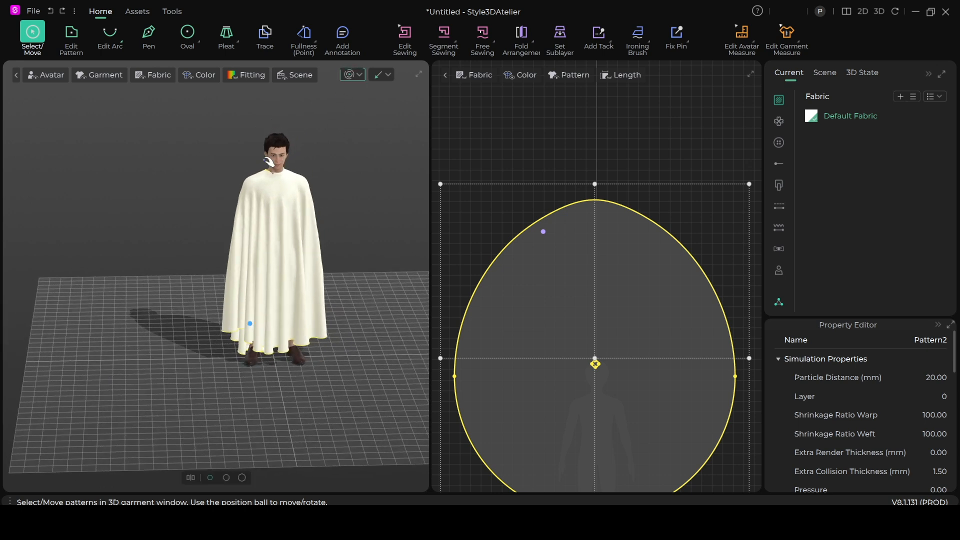
pyautogui.moveTo(253, 176); pyautogui.dragTo(310, 270)
pyautogui.click(349, 74)
pyautogui.scroll(2, 356, 230)
pyautogui.moveTo(355, 229); pyautogui.dragTo(307, 283, button='middle')
pyautogui.scroll(-3, 468, 279)
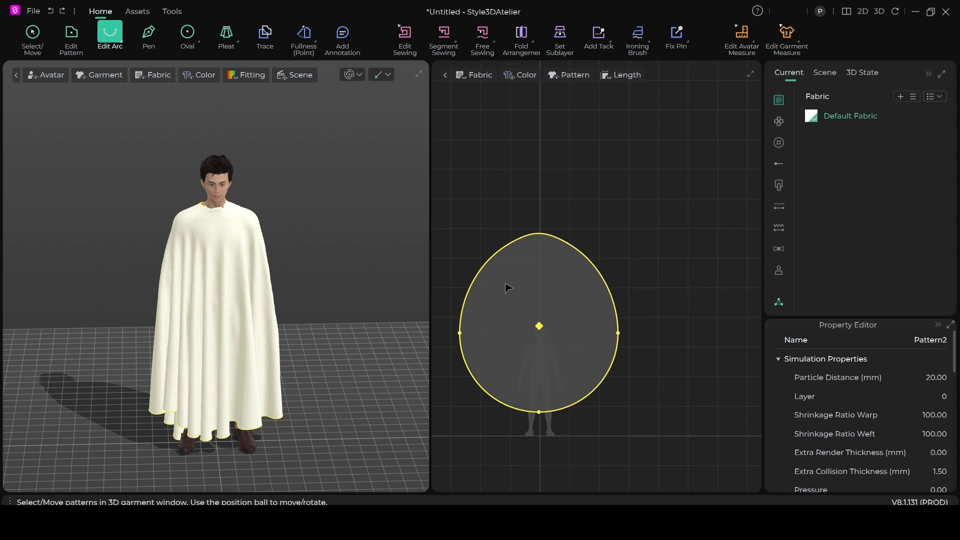
# - Examine which part of the 2D pattern forms the cape's front by picking points near its neckline and front hem
pyautogui.scroll(-2, 567, 291)
pyautogui.moveTo(570, 284); pyautogui.dragTo(606, 206, button='middle')
pyautogui.scroll(5, 607, 207)
pyautogui.scroll(3, 595, 249)
pyautogui.moveTo(593, 253); pyautogui.dragTo(688, 182, button='middle')
pyautogui.click(217, 219)
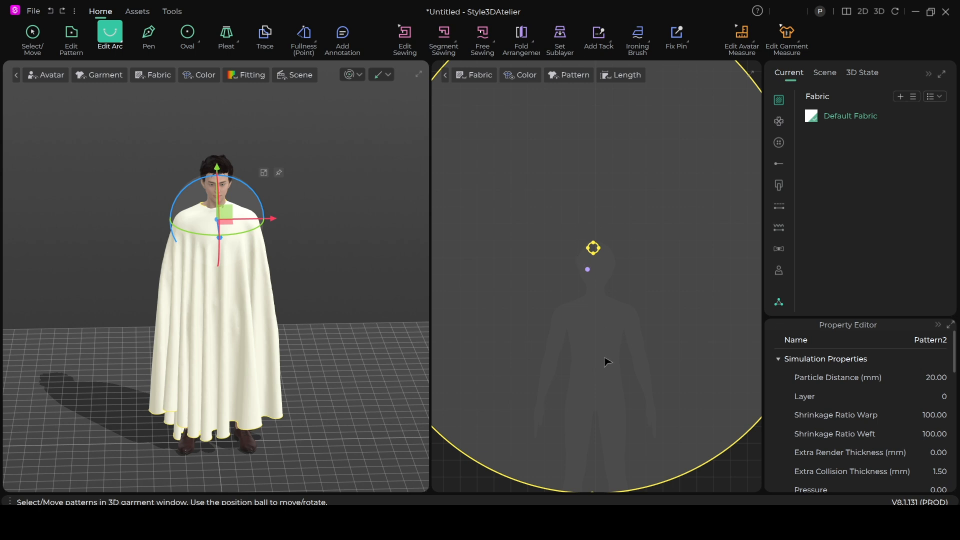
pyautogui.click(218, 434)
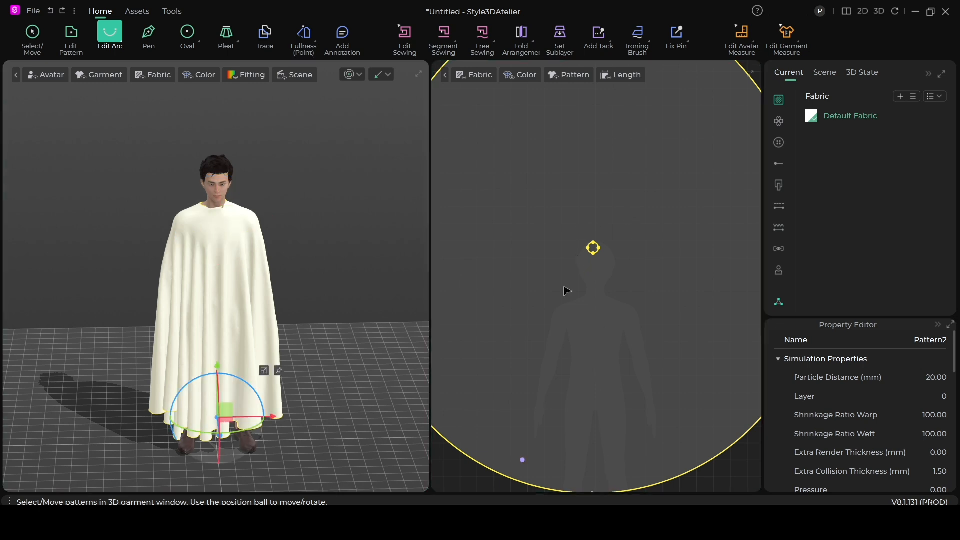
pyautogui.scroll(-2, 604, 249)
pyautogui.scroll(1, 611, 250)
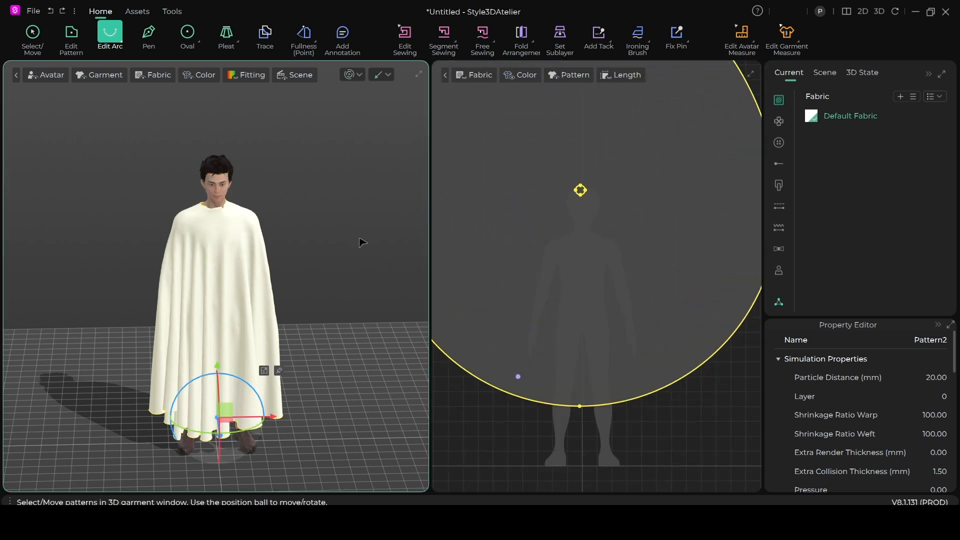
pyautogui.scroll(2, 620, 230)
pyautogui.moveTo(619, 229); pyautogui.dragTo(639, 155, button='middle')
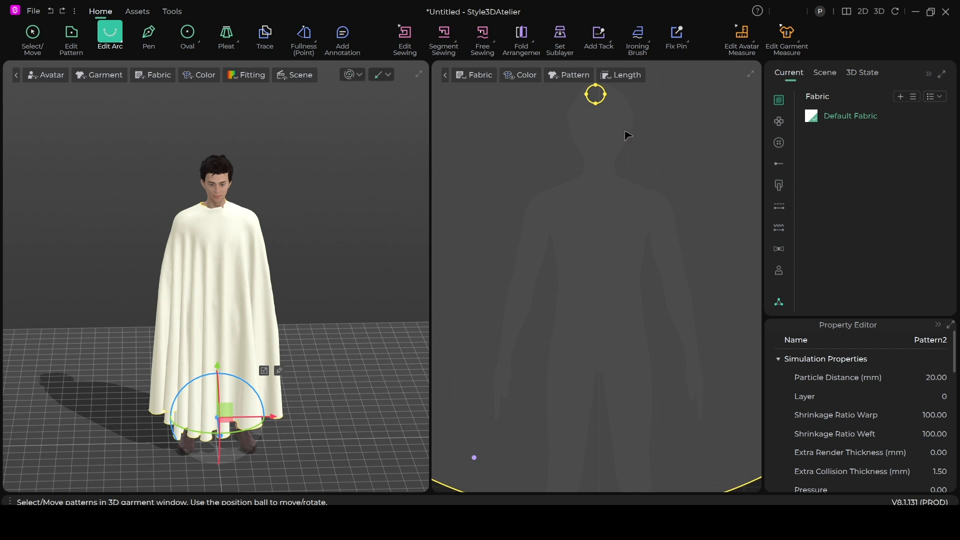
# - Draw a straight centre-front line with the Pen from the neck hole's lowest point to the hem's lowest point
pyautogui.click(149, 34)
pyautogui.scroll(-1, 606, 218)
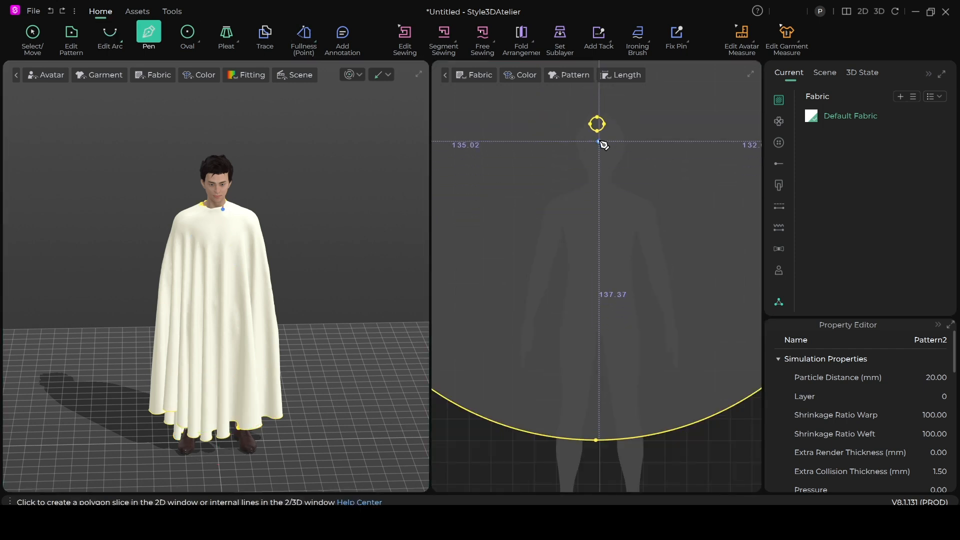
pyautogui.click(597, 132)
pyautogui.doubleClick(596, 440)
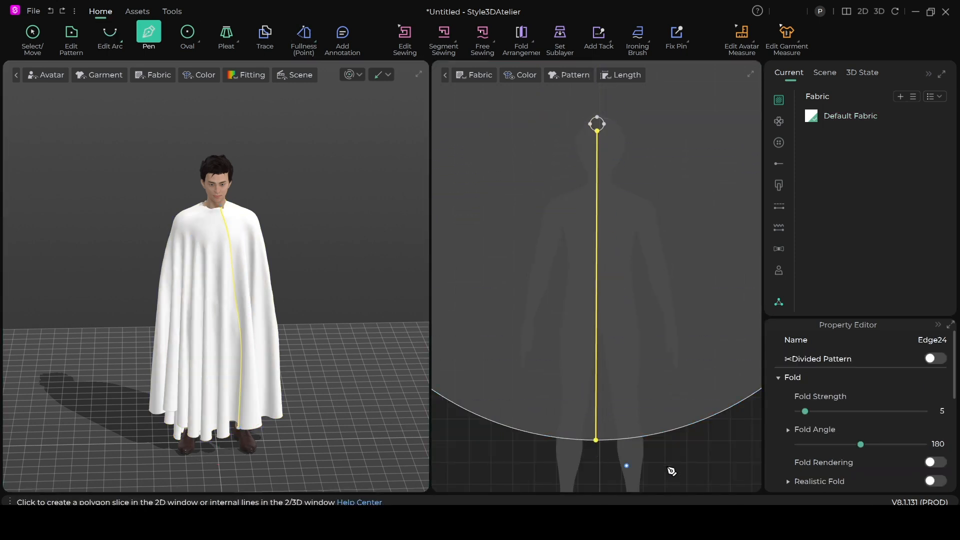
# - Select the centre-front line and cut the cape pattern open along it
pyautogui.click(71, 34)
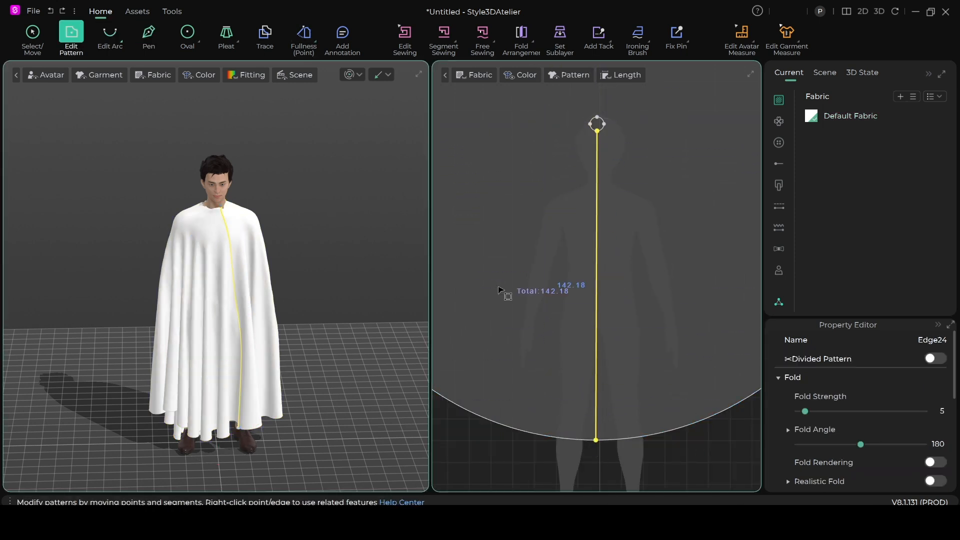
pyautogui.rightClick(598, 288)
pyautogui.click(658, 64)
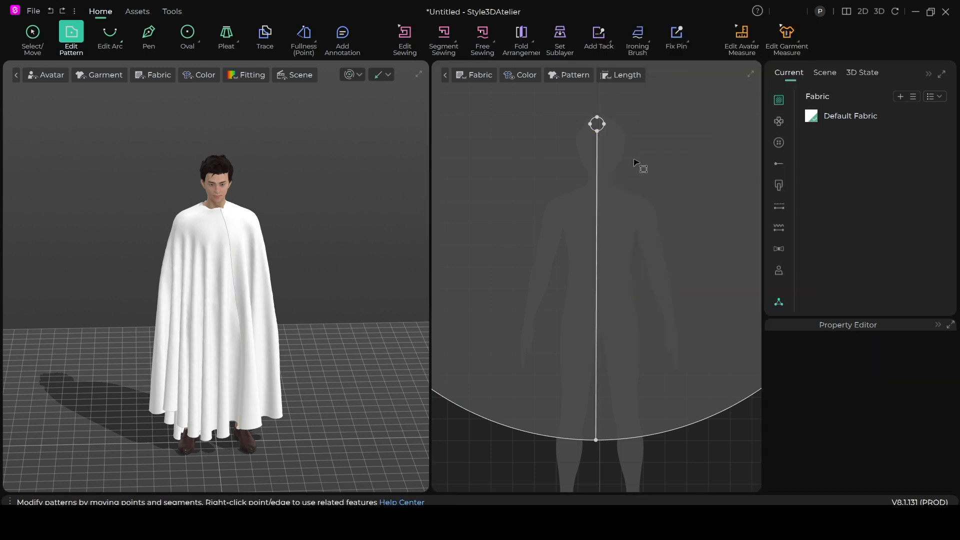
pyautogui.click(596, 201)
pyautogui.rightClick(597, 201)
pyautogui.click(652, 47)
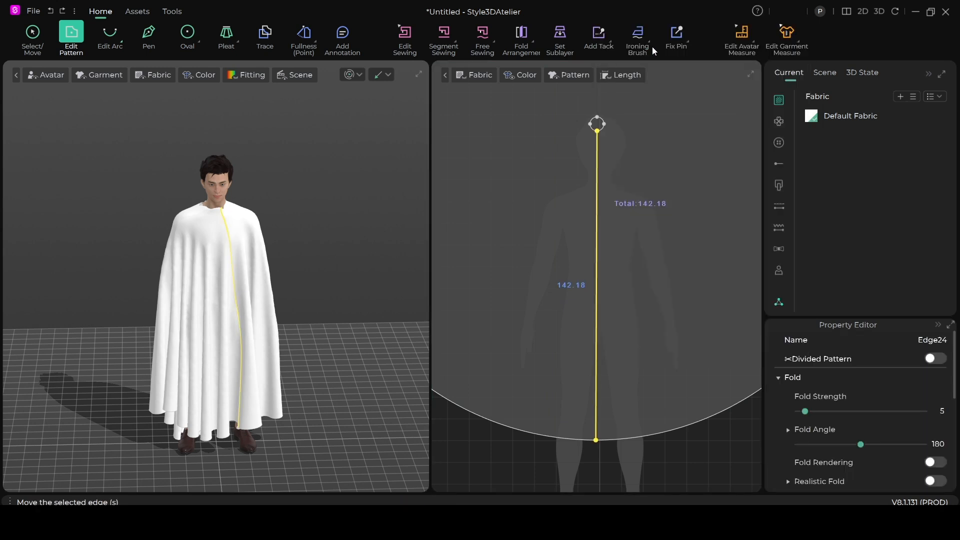
# - Simulate the cape with its cut front, pull the front panels and shoulders into place, and stop the simulation
pyautogui.click(351, 75)
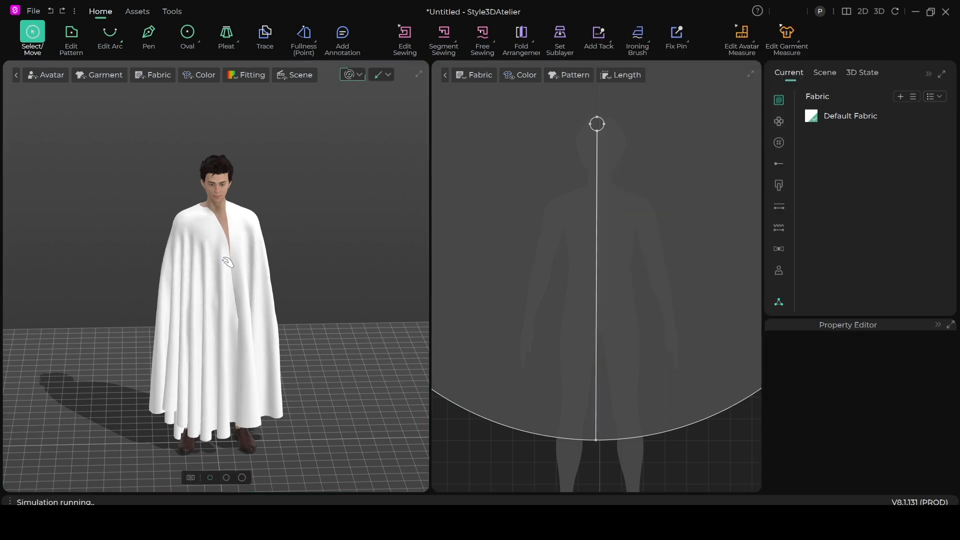
pyautogui.click(243, 333)
pyautogui.moveTo(243, 333); pyautogui.dragTo(256, 354)
pyautogui.click(263, 415)
pyautogui.scroll(3, 254, 242)
pyautogui.moveTo(254, 242); pyautogui.dragTo(269, 269, button='right')
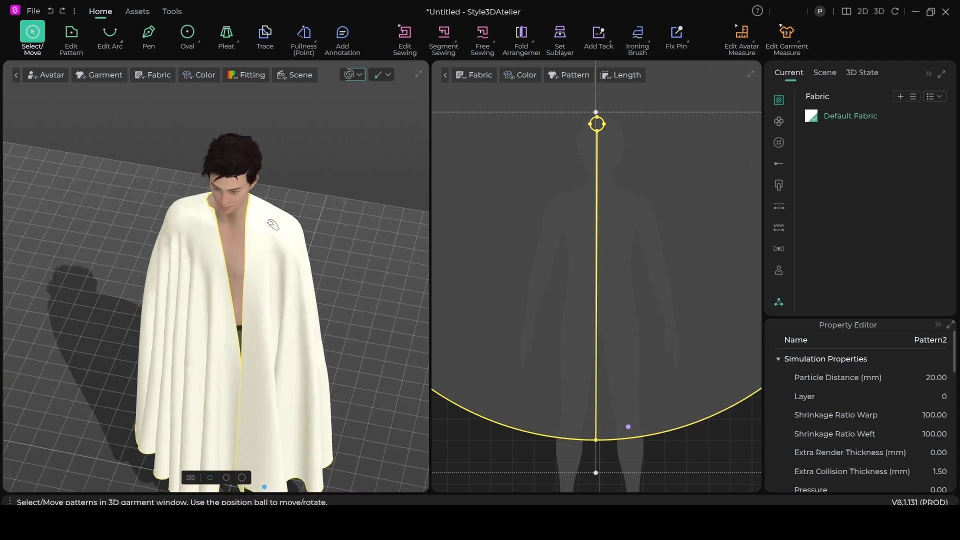
pyautogui.moveTo(264, 250); pyautogui.dragTo(261, 259)
pyautogui.moveTo(212, 212); pyautogui.dragTo(203, 224)
pyautogui.moveTo(210, 350); pyautogui.dragTo(214, 401)
pyautogui.moveTo(235, 305); pyautogui.dragTo(261, 221, button='right')
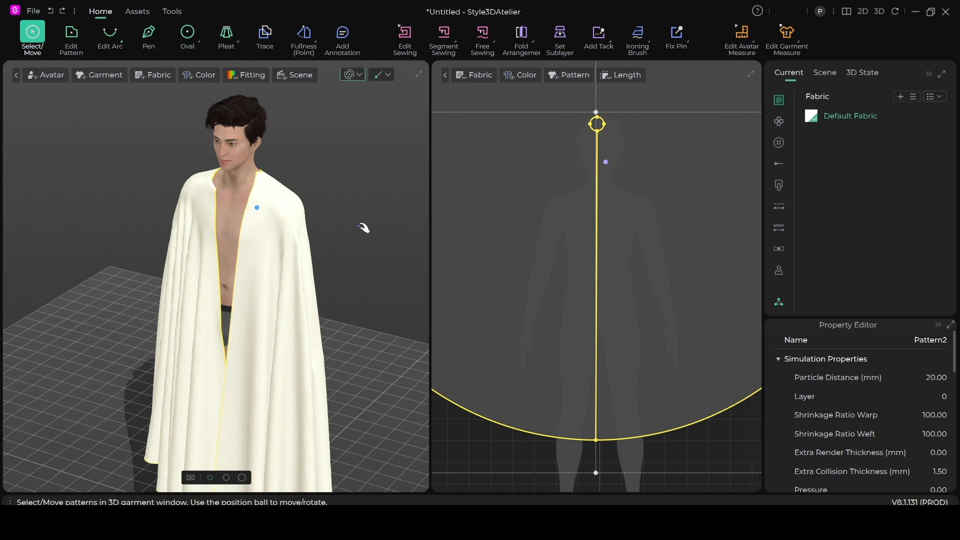
pyautogui.click(349, 74)
# - Examine the split pattern's neck hole, front opening and edge lengths in the 2D view
pyautogui.press('z')
pyautogui.scroll(-3, 507, 202)
pyautogui.scroll(1, 561, 203)
pyautogui.moveTo(578, 190); pyautogui.dragTo(559, 225, button='middle')
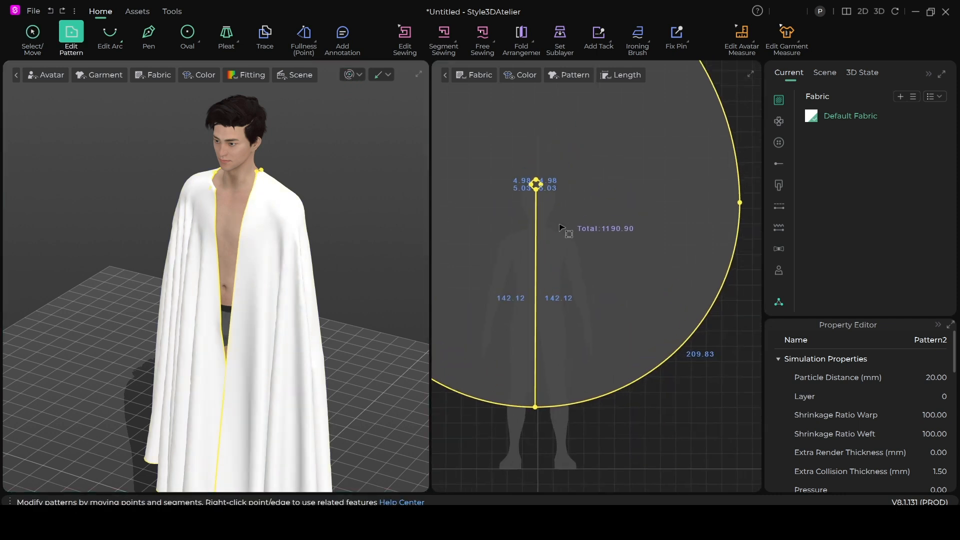
pyautogui.scroll(2, 257, 214)
pyautogui.scroll(-3, 617, 251)
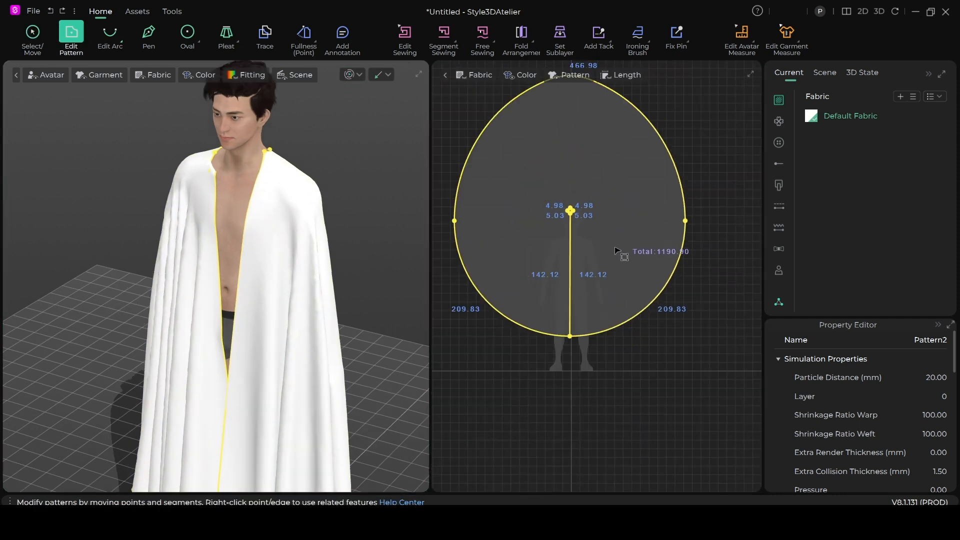
pyautogui.press('a')
pyautogui.scroll(5, 630, 337)
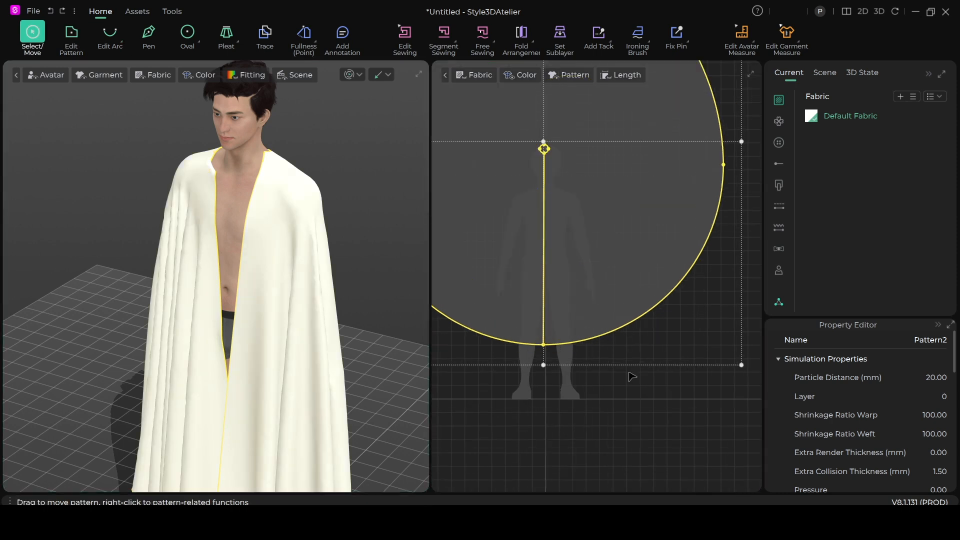
pyautogui.moveTo(591, 312); pyautogui.dragTo(580, 290)
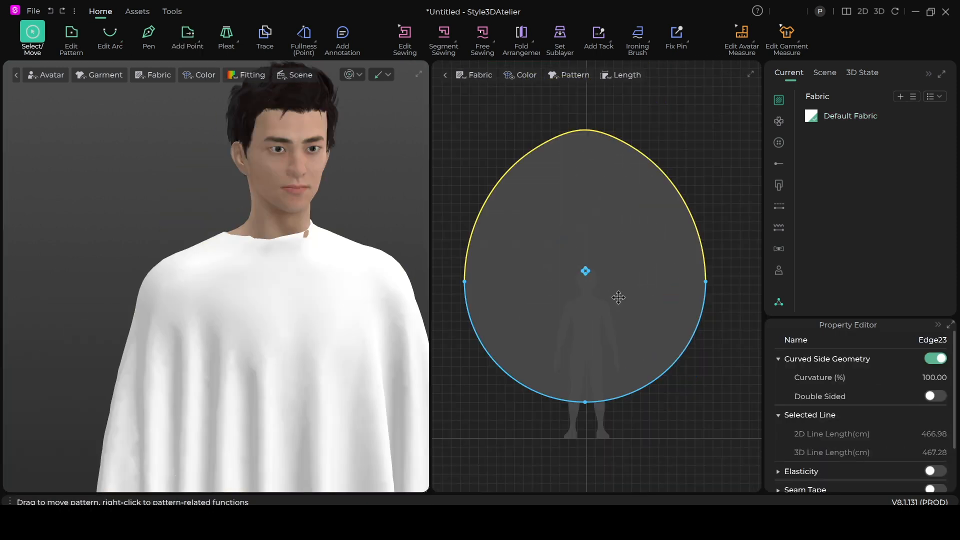
# - Select the neck hole and scale it up about its centre to a 2D line length of about 26 cm
pyautogui.scroll(-5, 619, 297)
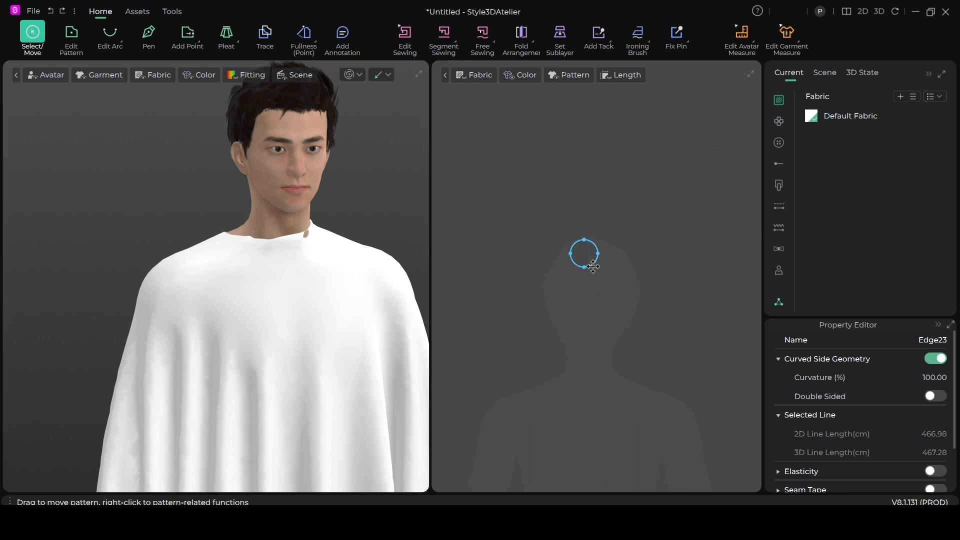
pyautogui.scroll(3, 608, 282)
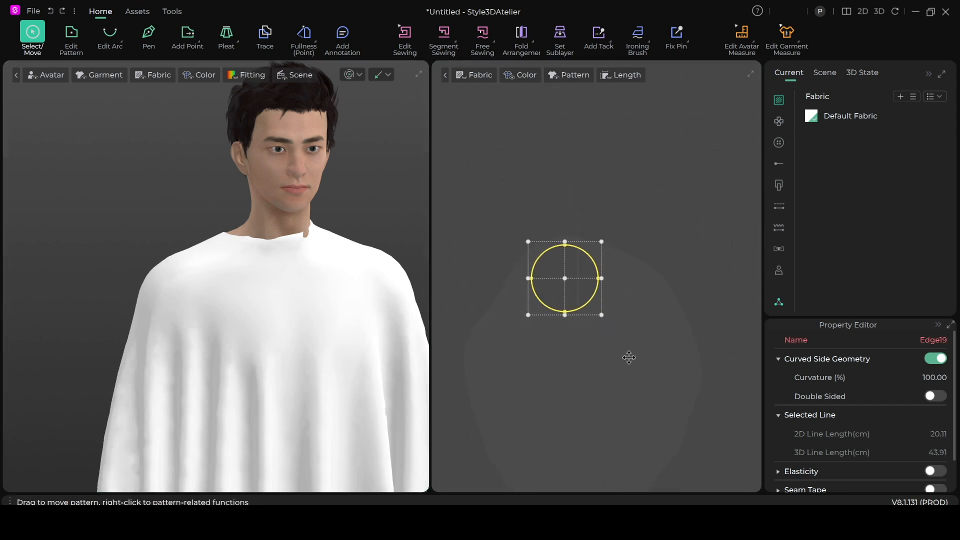
pyautogui.click(565, 278)
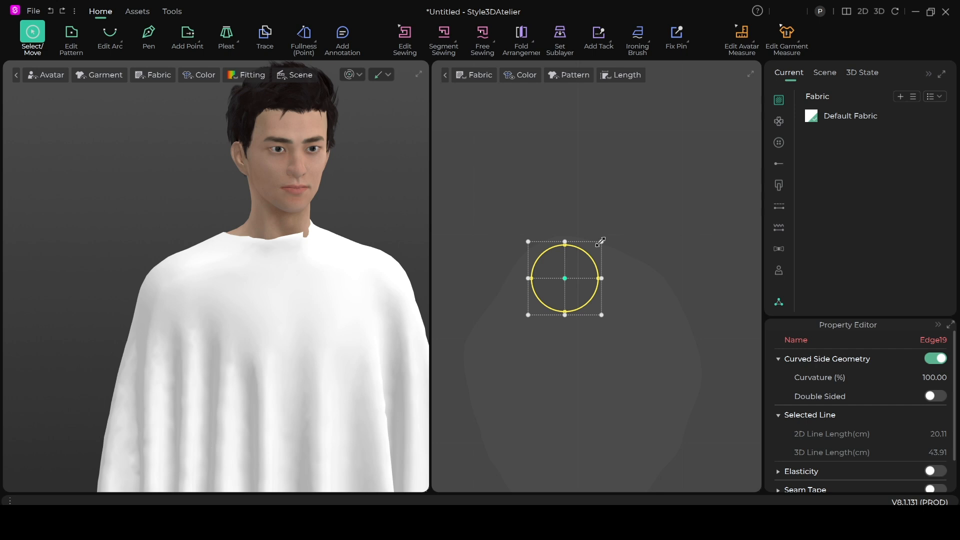
pyautogui.moveTo(638, 220); pyautogui.dragTo(638, 220)
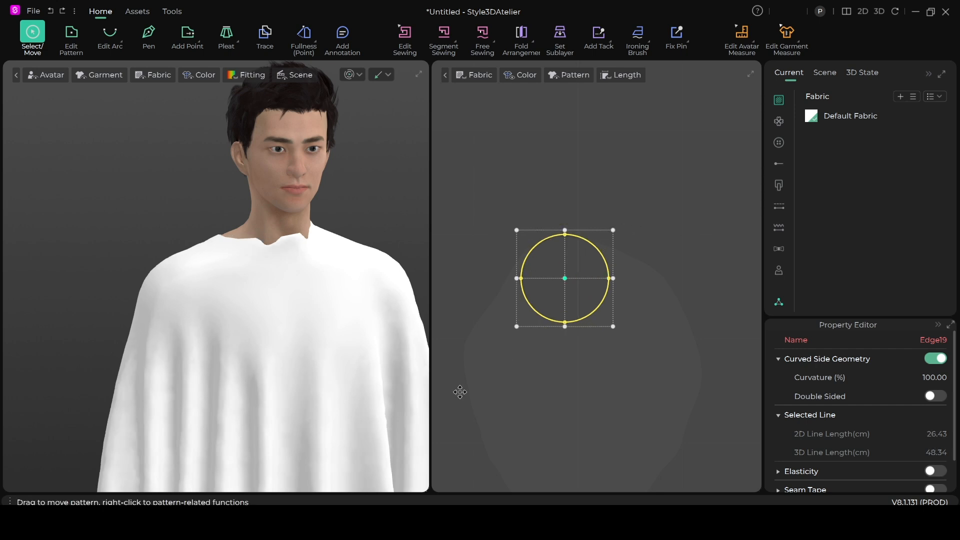
# - Simulate the cape with the enlarged neck hole, pull the chest and shoulder fabric to centre the neckline, and stop the simulation
pyautogui.press('space')
pyautogui.moveTo(381, 279); pyautogui.dragTo(346, 330)
pyautogui.moveTo(332, 242); pyautogui.dragTo(400, 252)
pyautogui.moveTo(235, 239); pyautogui.dragTo(250, 218)
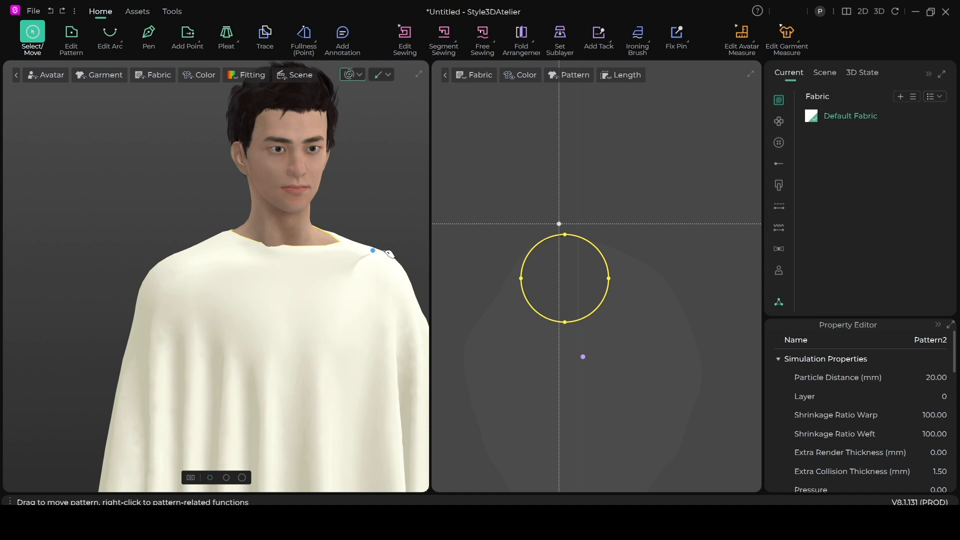
pyautogui.moveTo(406, 283); pyautogui.dragTo(354, 260, button='right')
pyautogui.moveTo(352, 293); pyautogui.dragTo(329, 266)
pyautogui.moveTo(346, 286); pyautogui.dragTo(380, 334, button='right')
pyautogui.moveTo(402, 227); pyautogui.dragTo(363, 267, button='right')
pyautogui.moveTo(288, 255); pyautogui.dragTo(210, 276)
pyautogui.moveTo(288, 295); pyautogui.dragTo(355, 298, button='right')
pyautogui.scroll(-8, 535, 325)
pyautogui.click(350, 75)
# - Draw a straight line from the enlarged neck hole's lowest point to the hem's lowest point and cut the pattern along it
pyautogui.click(149, 38)
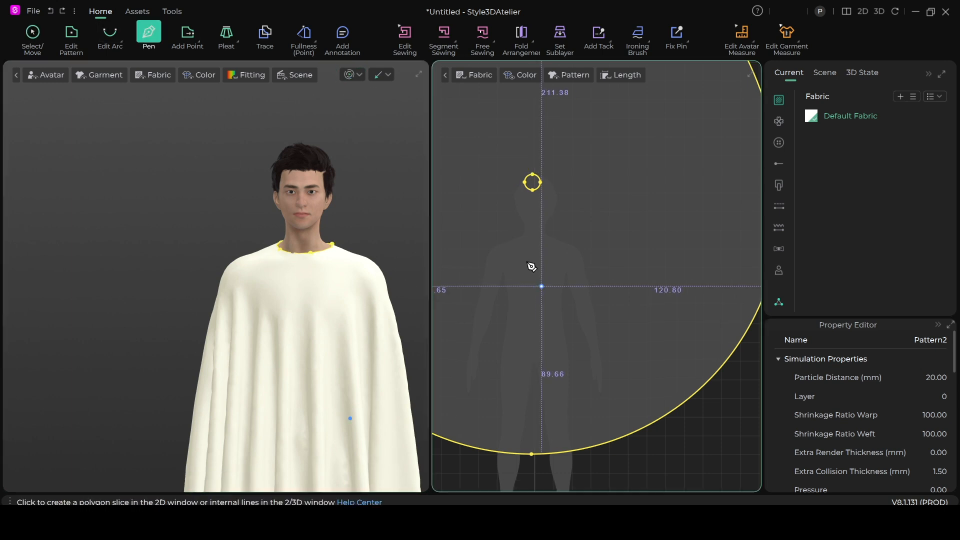
pyautogui.click(533, 189)
pyautogui.click(531, 454)
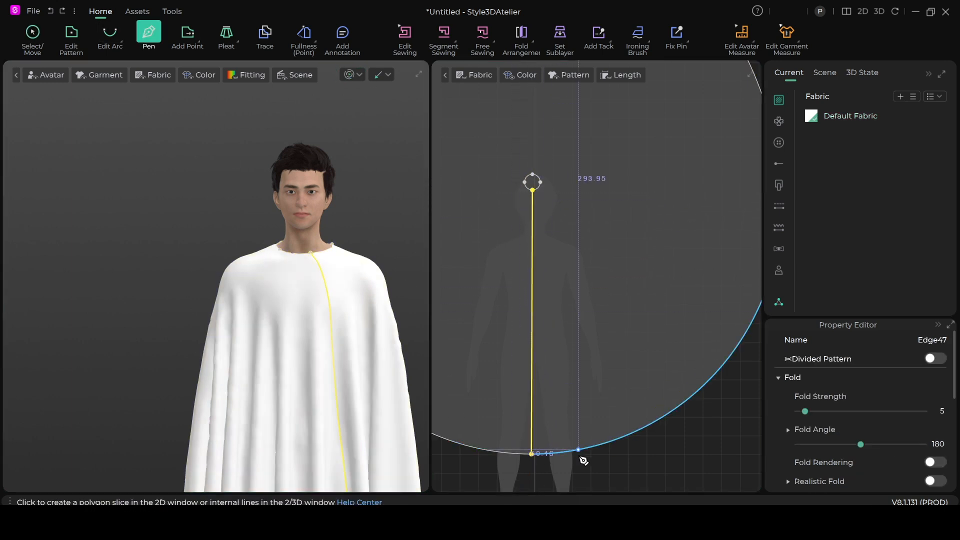
pyautogui.click(22, 47)
pyautogui.click(550, 340)
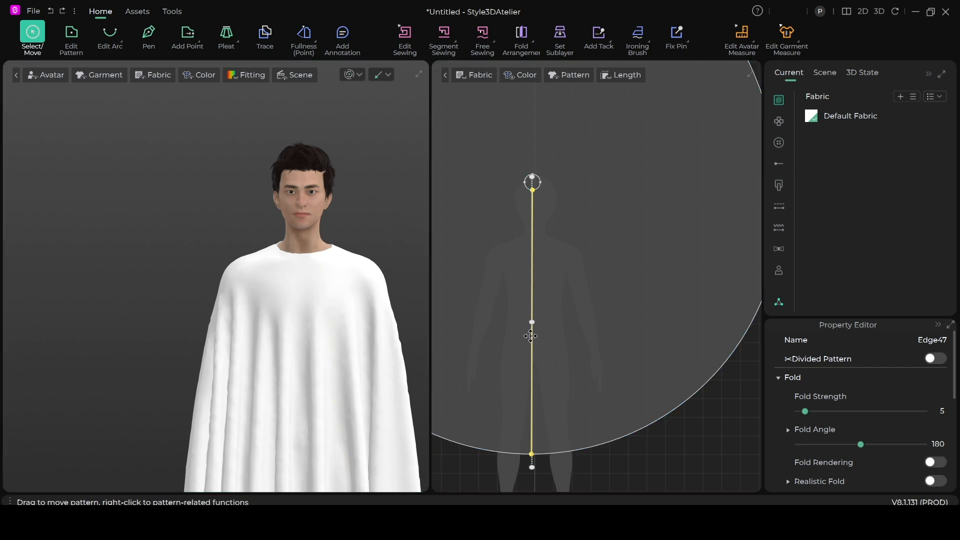
pyautogui.rightClick(531, 336)
pyautogui.click(548, 47)
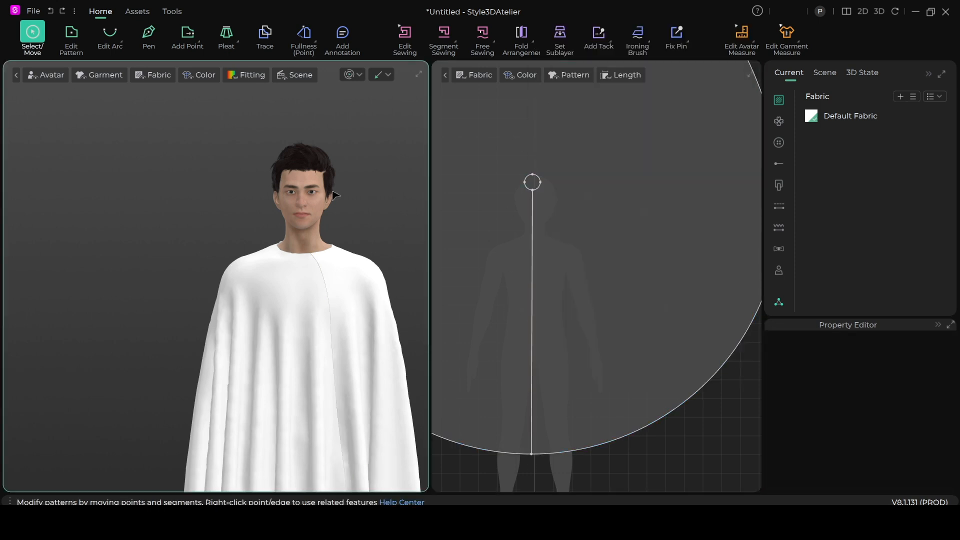
# - Simulate the cut cape so the front falls open, pull the chest fabric into place, and stop the simulation
pyautogui.click(350, 74)
pyautogui.click(296, 352)
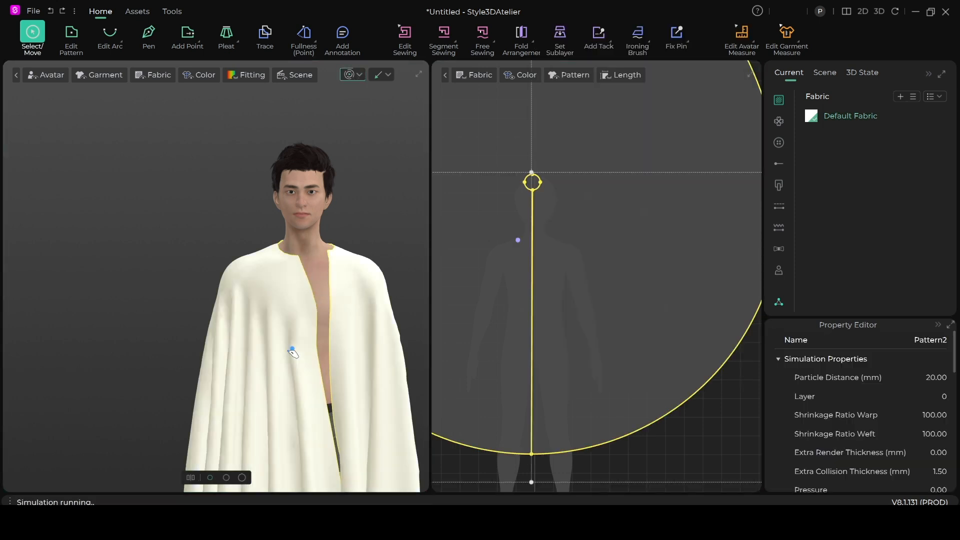
pyautogui.moveTo(347, 316); pyautogui.dragTo(371, 328, button='right')
pyautogui.scroll(5, 568, 221)
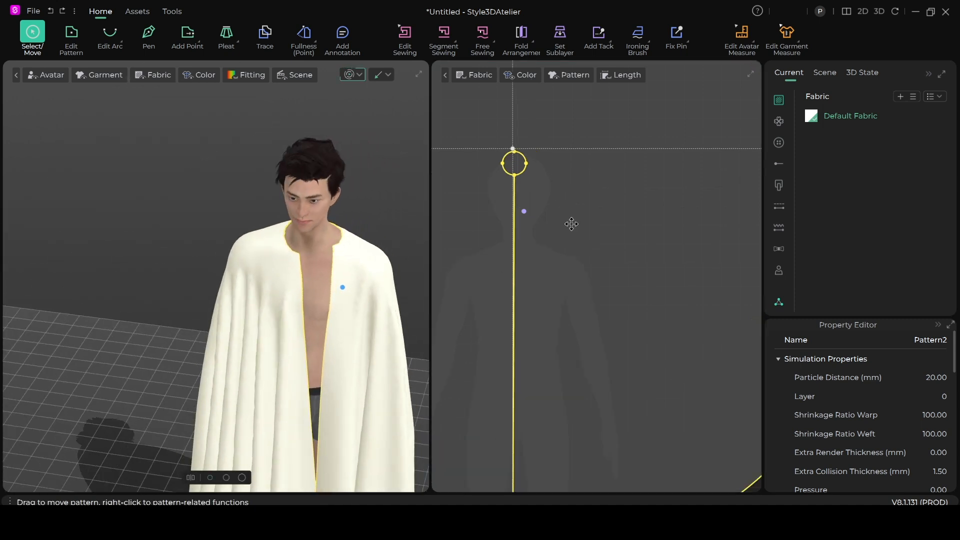
pyautogui.click(347, 75)
# - Add a point on each of the two front opening edges, a short distance below the neck hole and at matching heights
pyautogui.scroll(2, 500, 238)
pyautogui.moveTo(500, 238); pyautogui.dragTo(589, 381, button='middle')
pyautogui.scroll(3, 593, 378)
pyautogui.scroll(2, 545, 187)
pyautogui.moveTo(545, 187); pyautogui.dragTo(685, 405, button='middle')
pyautogui.scroll(2, 619, 315)
pyautogui.moveTo(619, 315); pyautogui.dragTo(664, 417, button='middle')
pyautogui.scroll(1, 662, 476)
pyautogui.scroll(2, 630, 445)
pyautogui.scroll(1, 605, 420)
pyautogui.scroll(2, 563, 235)
pyautogui.scroll(-2, 563, 235)
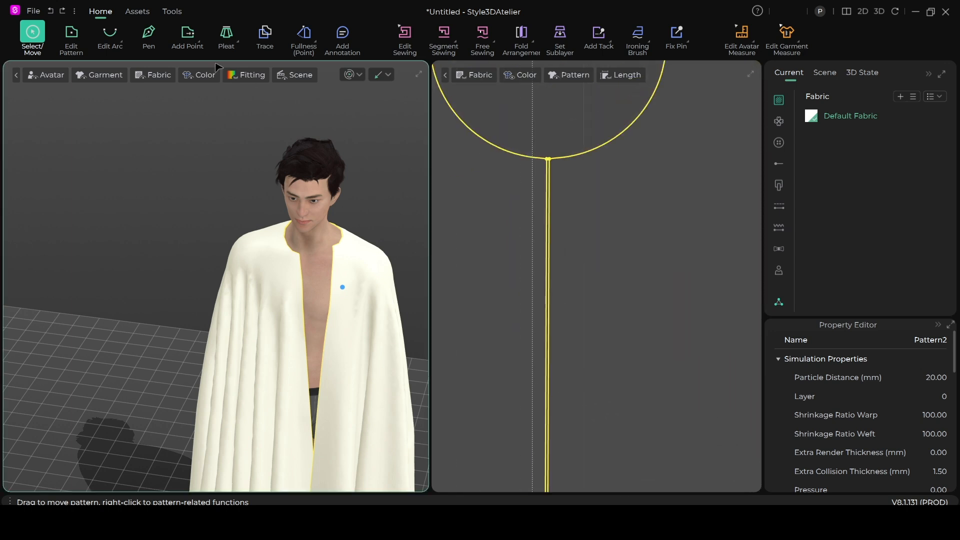
pyautogui.click(193, 33)
pyautogui.click(190, 145)
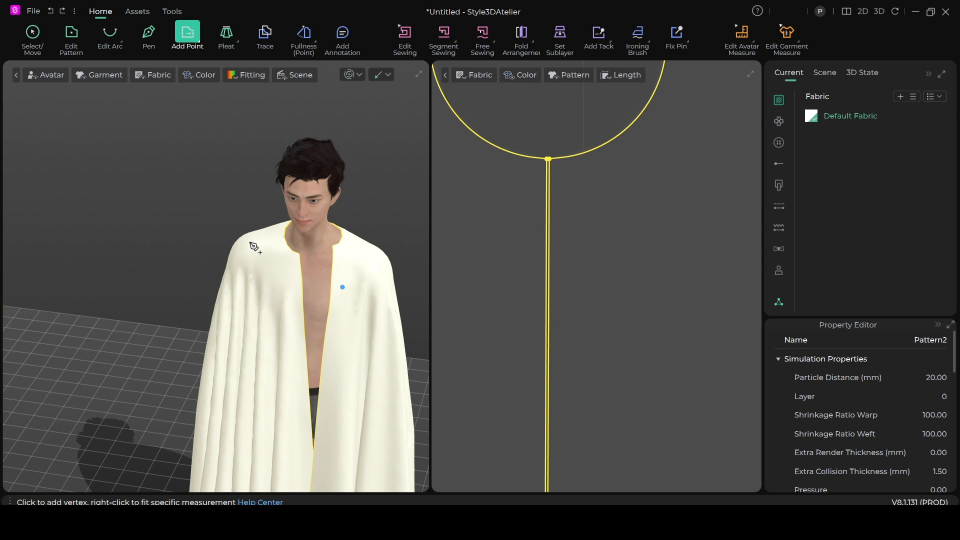
pyautogui.scroll(-3, 513, 294)
pyautogui.scroll(2, 520, 302)
pyautogui.scroll(-3, 553, 320)
pyautogui.scroll(3, 595, 272)
pyautogui.scroll(-2, 593, 294)
pyautogui.scroll(2, 551, 253)
pyautogui.scroll(3, 556, 295)
pyautogui.click(571, 299)
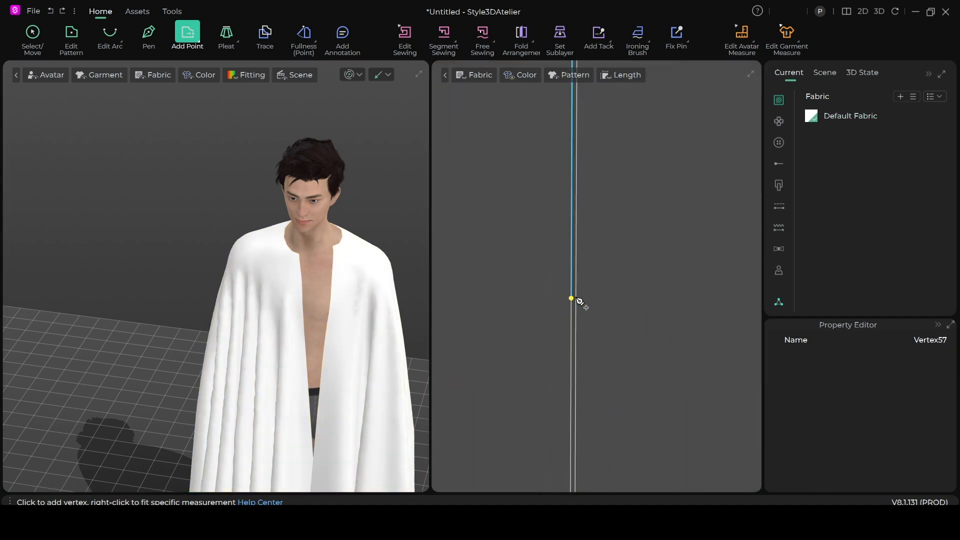
pyautogui.scroll(2, 580, 305)
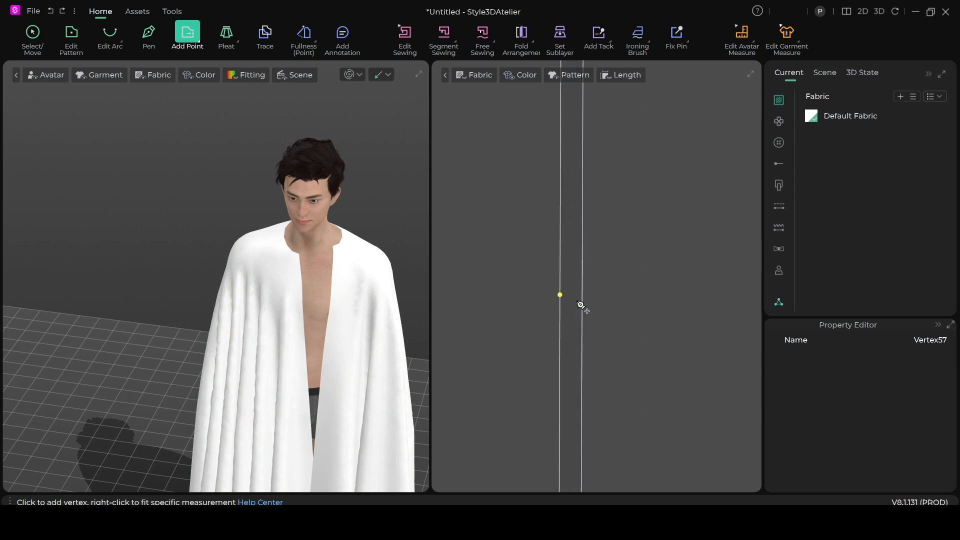
pyautogui.scroll(1, 583, 301)
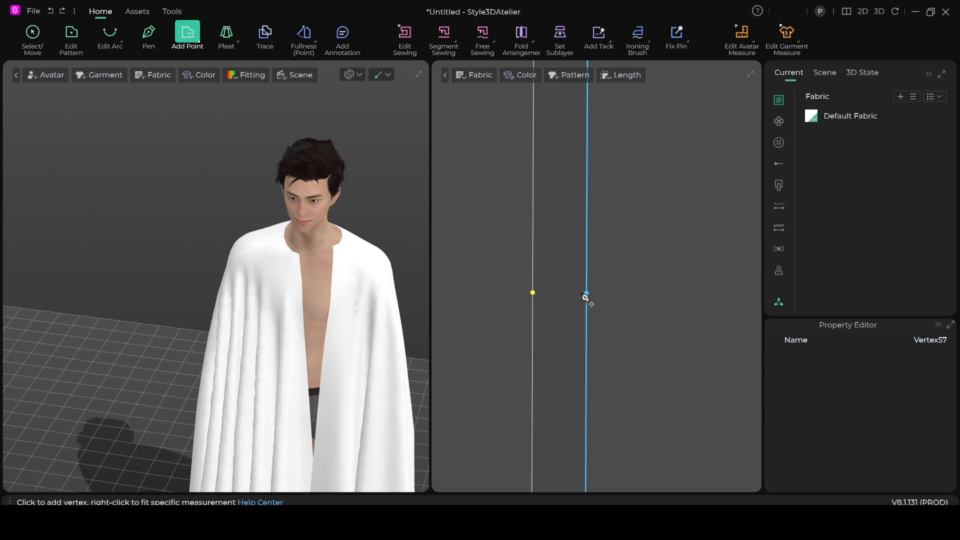
pyautogui.scroll(-3, 593, 284)
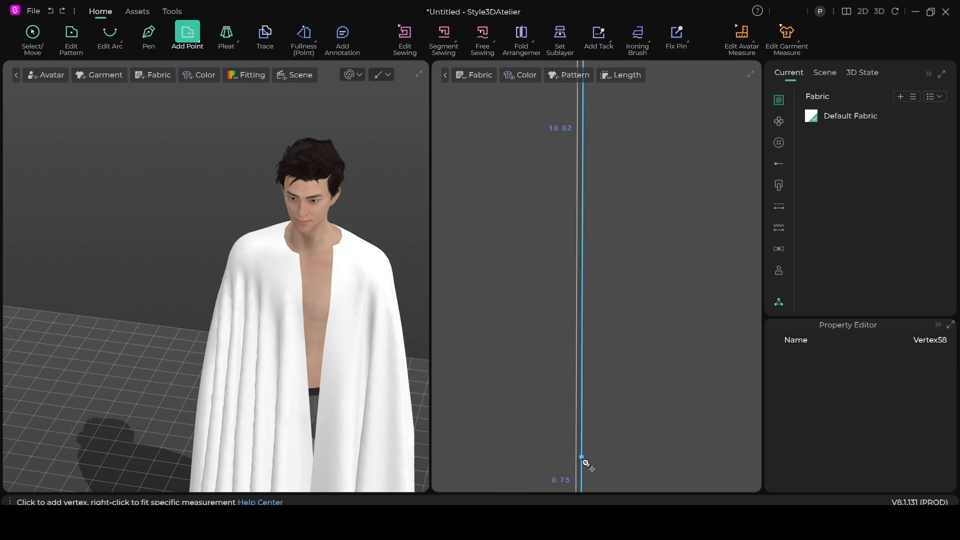
# - Sew the two short front edge segments between neckline and added points together, then simulate and pull the chest fabric to close the seam
pyautogui.click(444, 35)
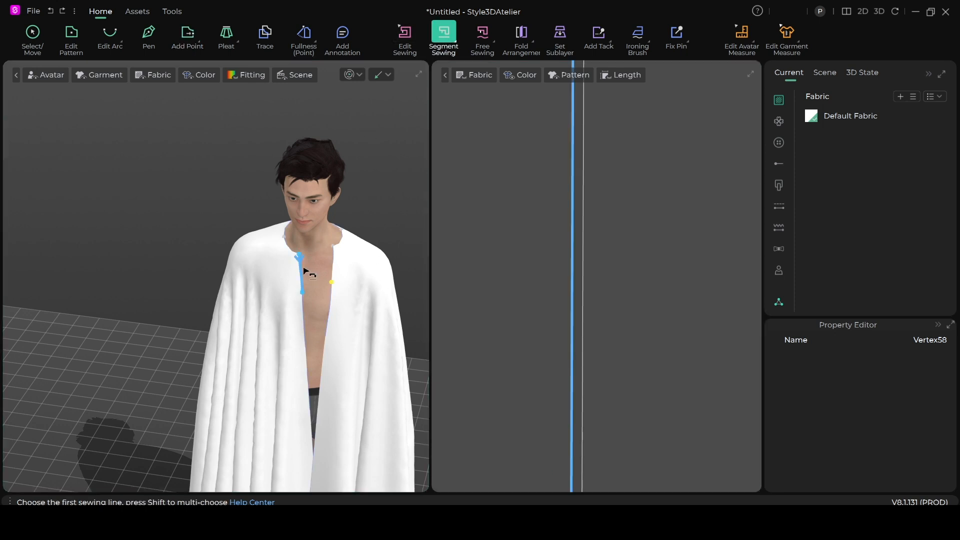
pyautogui.click(334, 261)
pyautogui.click(352, 74)
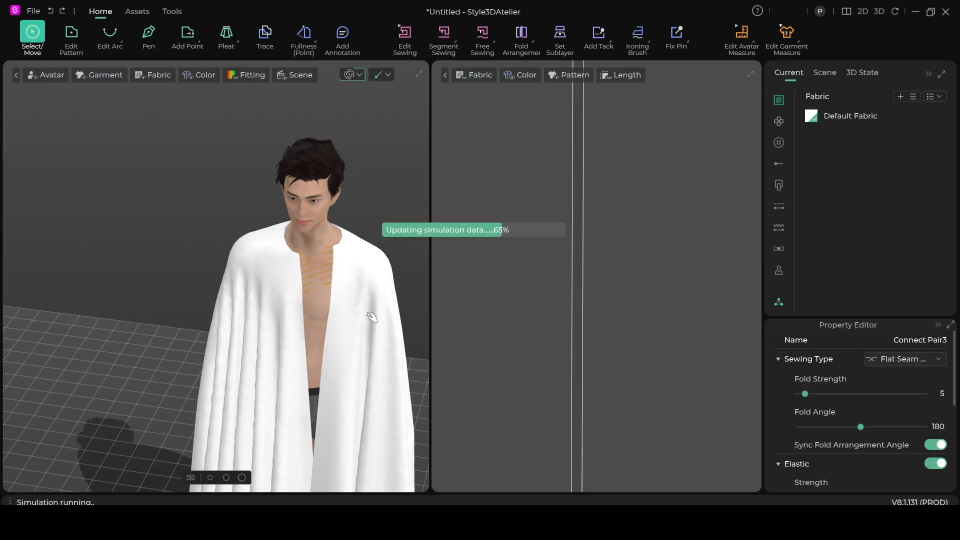
pyautogui.moveTo(308, 282); pyautogui.dragTo(256, 285)
pyautogui.scroll(3, 303, 330)
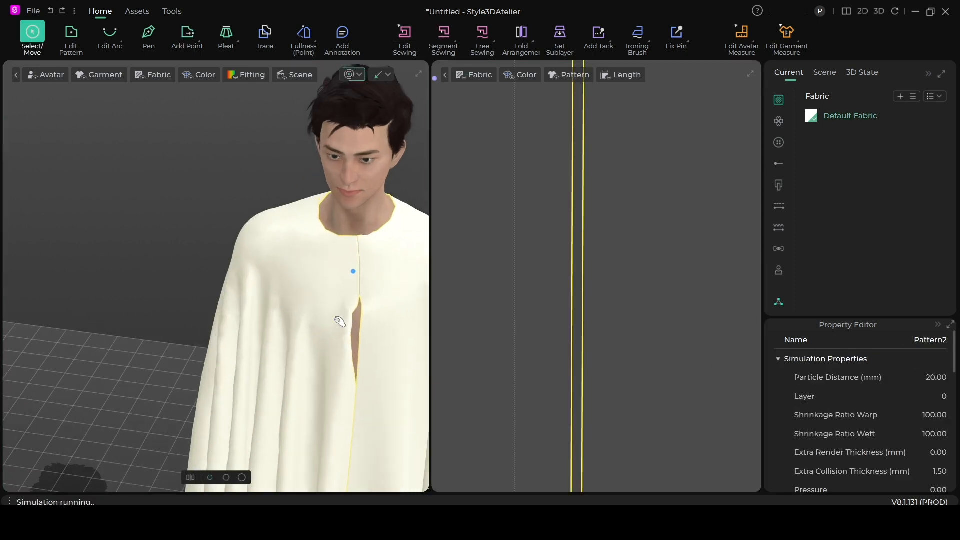
pyautogui.moveTo(357, 251); pyautogui.dragTo(341, 269)
# - Pull the lower front fabric on both sides of the slit outward during simulation so the panels fall evenly
pyautogui.scroll(-2, 319, 349)
pyautogui.moveTo(323, 332); pyautogui.dragTo(325, 230, button='middle')
pyautogui.moveTo(342, 388); pyautogui.dragTo(411, 398)
pyautogui.moveTo(293, 421); pyautogui.dragTo(217, 441)
pyautogui.scroll(-5, 230, 430)
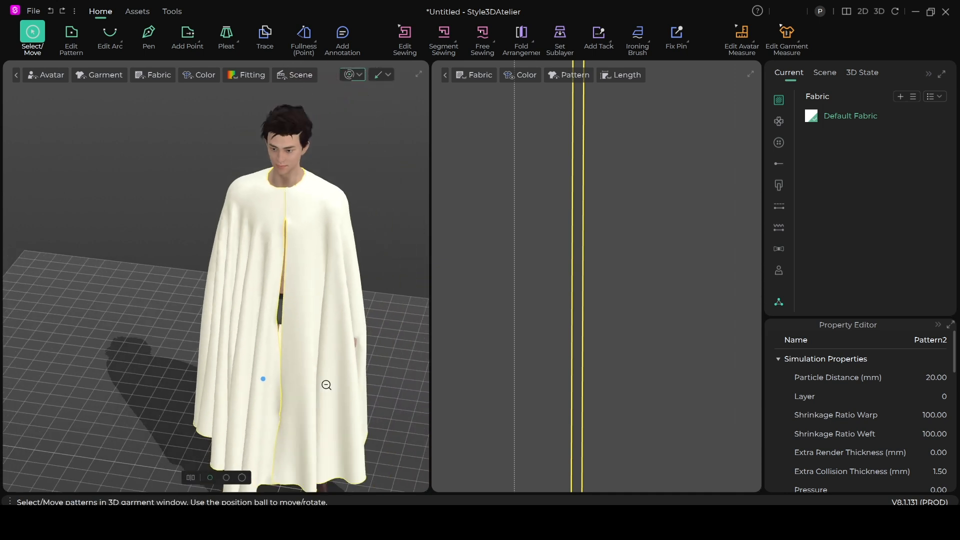
pyautogui.press('n')
pyautogui.scroll(1, 352, 298)
pyautogui.moveTo(352, 298); pyautogui.dragTo(310, 254, button='right')
pyautogui.click(35, 39)
# - Pull the cape's side and lower fabric outward to settle the folds, and stop the simulation
pyautogui.scroll(-2, 136, 281)
pyautogui.scroll(1, 141, 283)
pyautogui.moveTo(177, 323); pyautogui.dragTo(285, 365, button='right')
pyautogui.scroll(2, 285, 365)
pyautogui.moveTo(349, 377); pyautogui.dragTo(355, 281, button='right')
pyautogui.scroll(2, 310, 325)
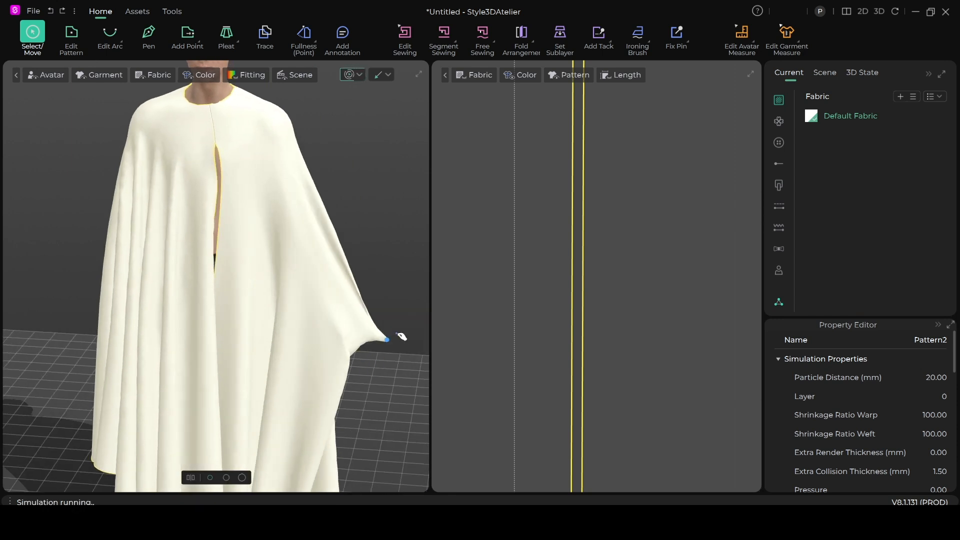
pyautogui.moveTo(328, 384); pyautogui.dragTo(329, 320, button='right')
pyautogui.moveTo(268, 329); pyautogui.dragTo(346, 365)
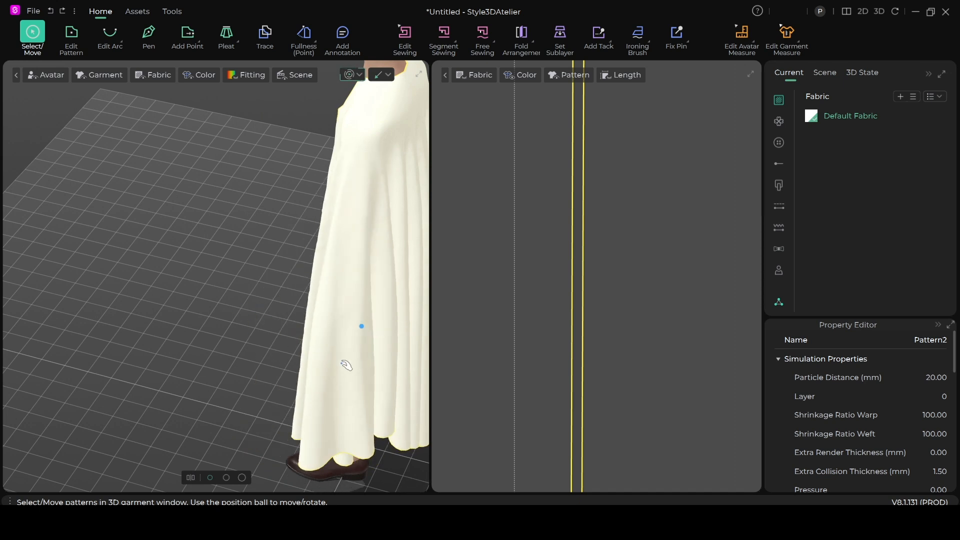
pyautogui.scroll(-3, 300, 325)
pyautogui.moveTo(163, 381); pyautogui.dragTo(330, 345, button='right')
pyautogui.scroll(1, 262, 286)
pyautogui.scroll(-3, 262, 285)
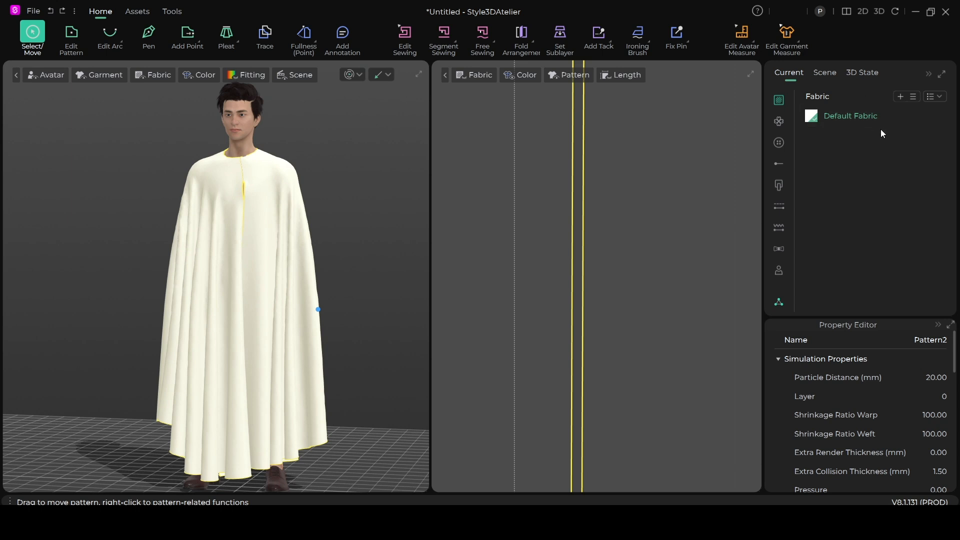
# - Add the Wool_Nylon_Twill fabric to the project from the Resource Library
pyautogui.click(778, 302)
pyautogui.click(260, 130)
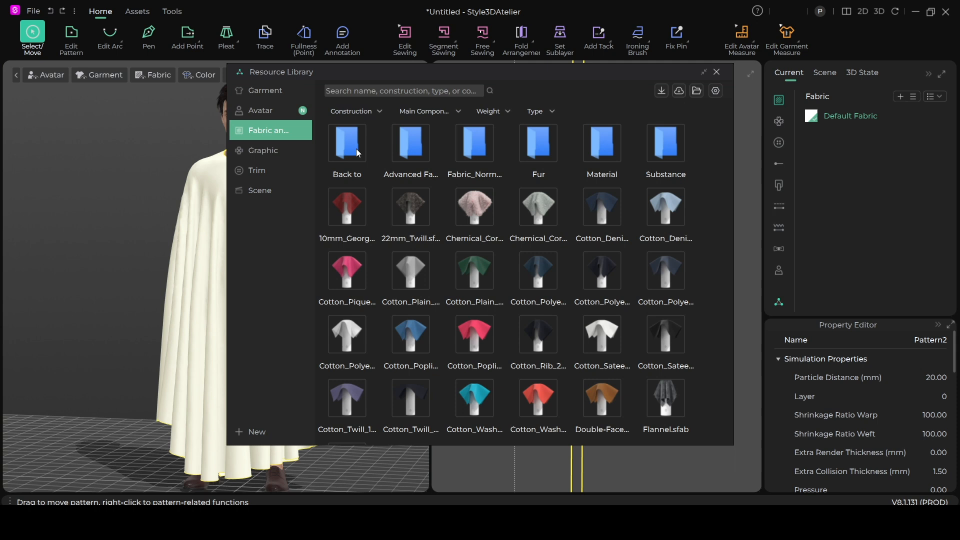
pyautogui.scroll(-15, 512, 285)
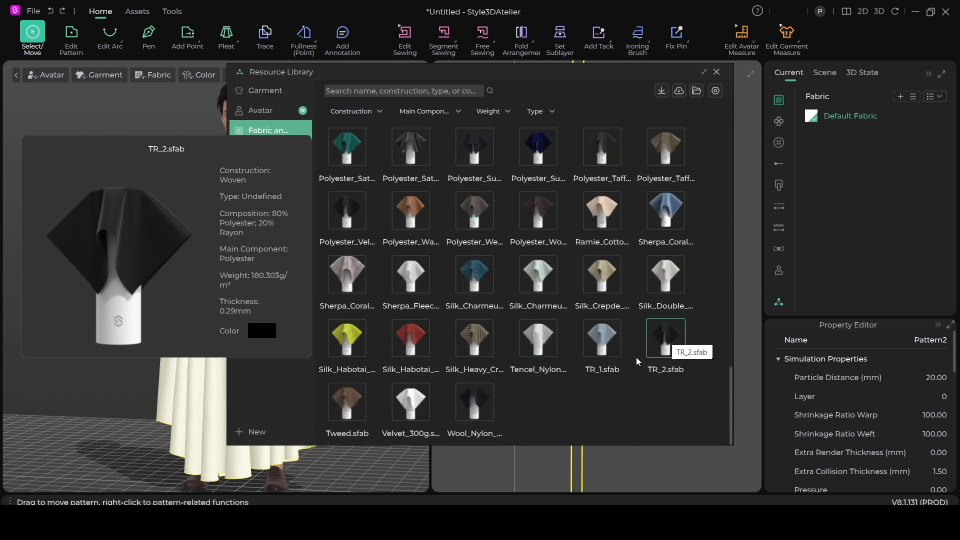
pyautogui.moveTo(490, 398)
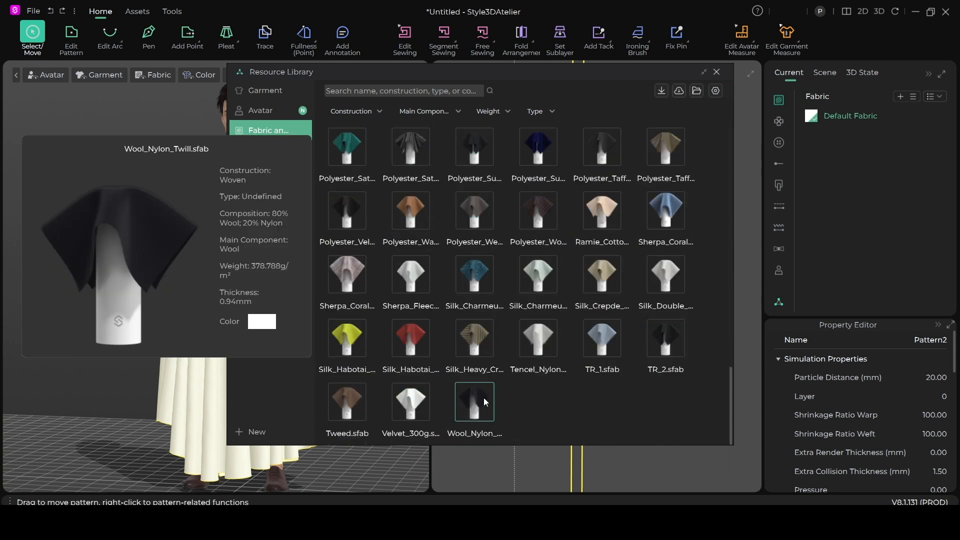
pyautogui.doubleClick(485, 391)
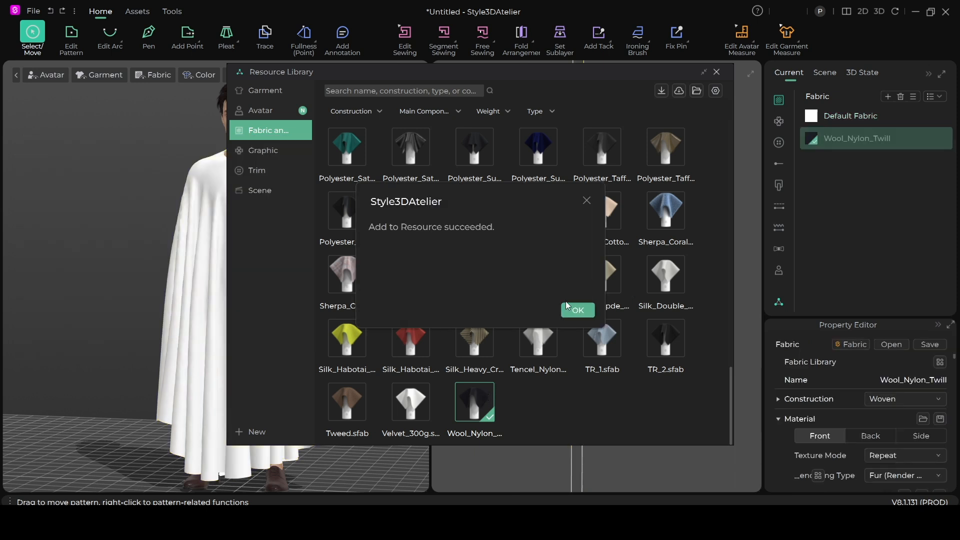
pyautogui.click(581, 310)
pyautogui.click(717, 72)
# - Assign the Wool_Nylon_Twill fabric to the cape pattern and view it on the avatar
pyautogui.scroll(-3, 604, 271)
pyautogui.scroll(-2, 404, 314)
pyautogui.scroll(-8, 638, 305)
pyautogui.scroll(-3, 609, 307)
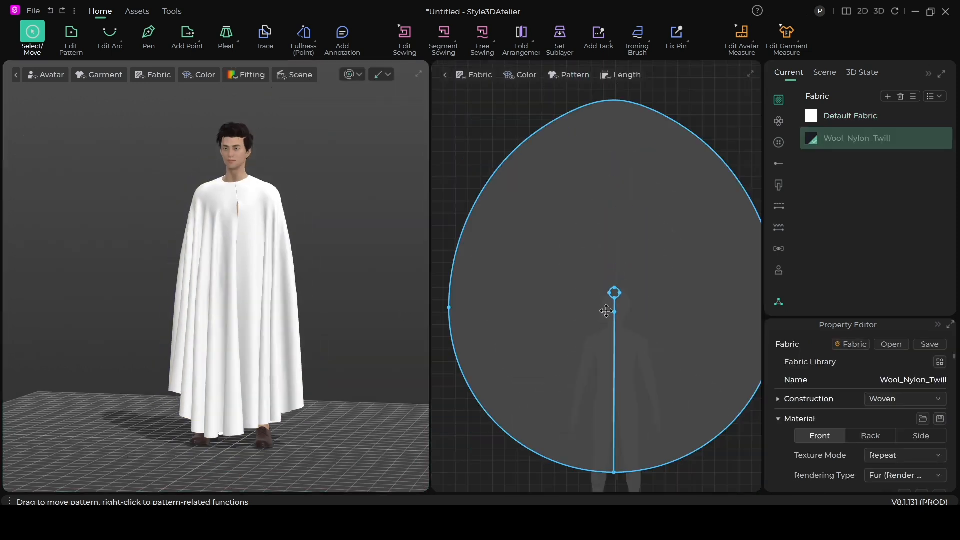
pyautogui.moveTo(668, 218); pyautogui.dragTo(667, 218)
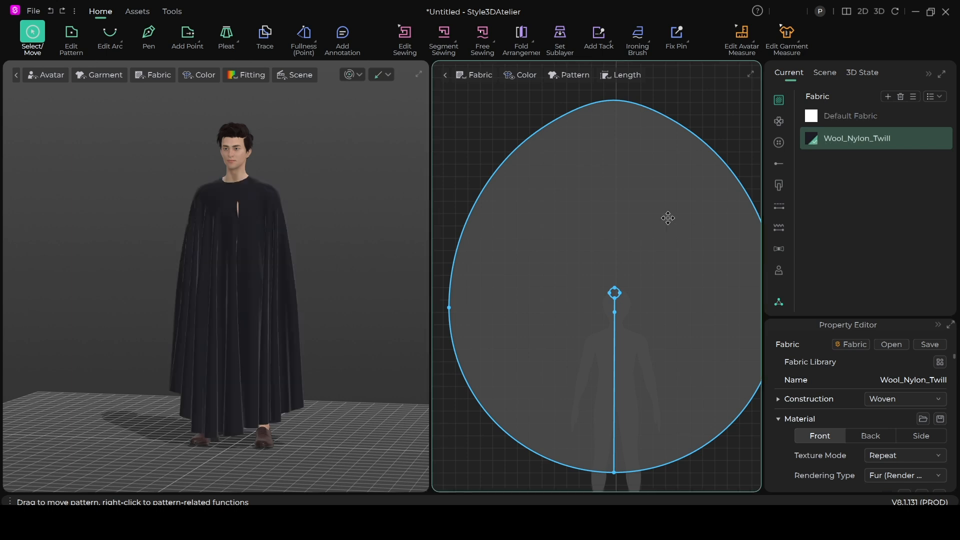
pyautogui.scroll(4, 289, 259)
pyautogui.moveTo(315, 327); pyautogui.dragTo(350, 332, button='right')
pyautogui.scroll(-2, 82, 325)
# - Add the Melton Wool fabric from the Resource Library and assign it to the cape pattern
pyautogui.click(779, 302)
pyautogui.moveTo(451, 243)
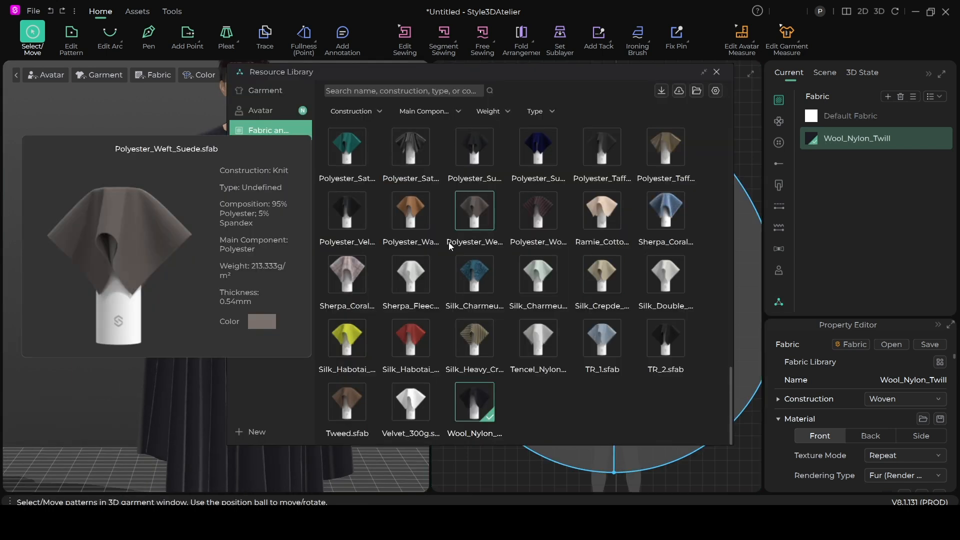
pyautogui.scroll(5, 530, 307)
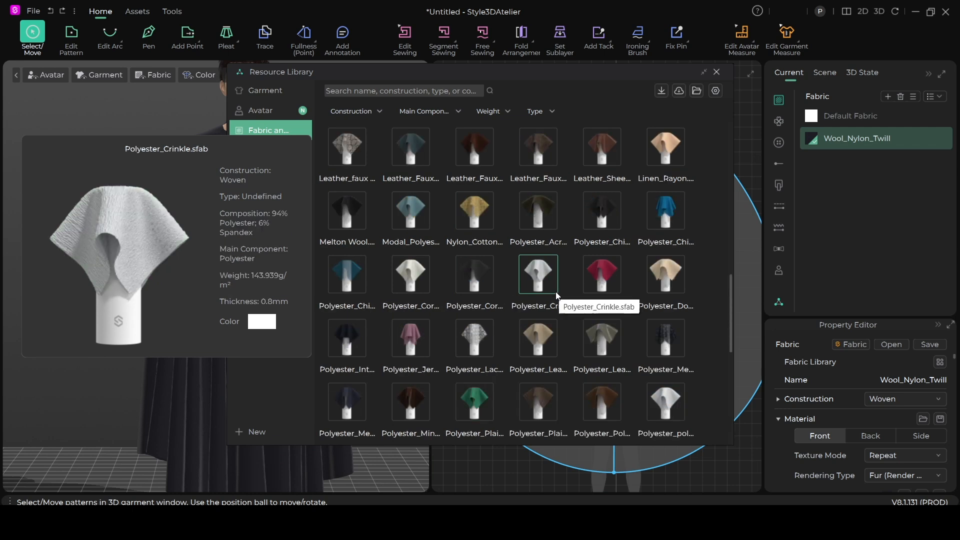
pyautogui.scroll(4, 557, 295)
pyautogui.scroll(5, 563, 302)
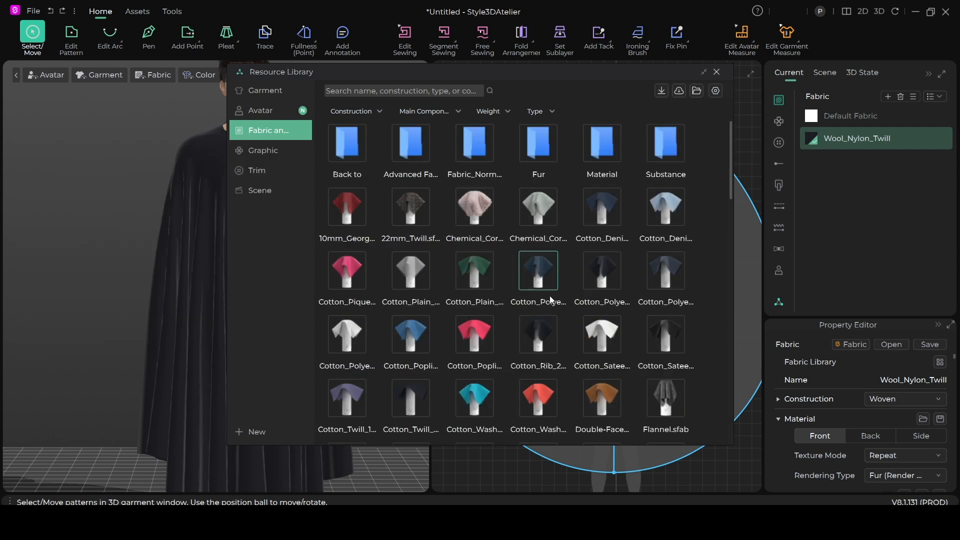
pyautogui.scroll(-3, 558, 312)
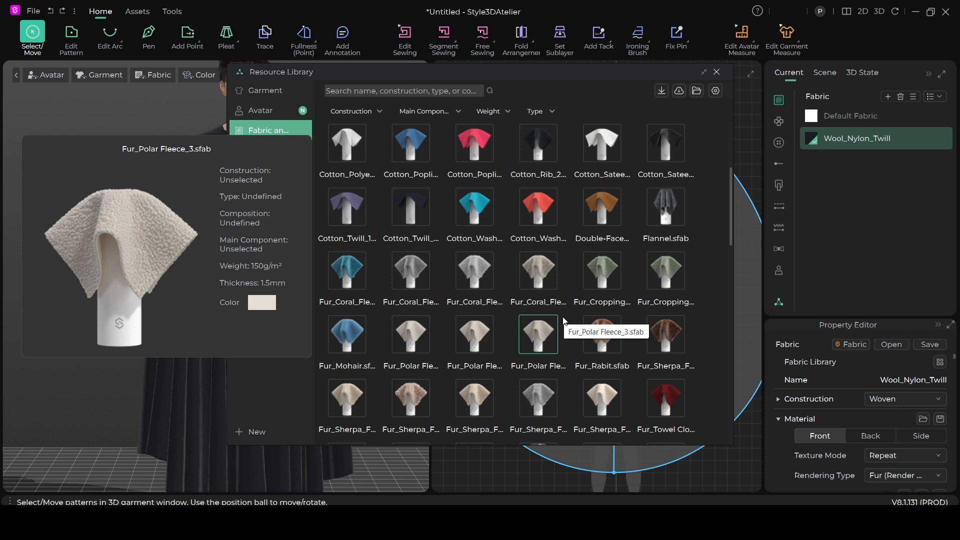
pyautogui.scroll(3, 563, 320)
pyautogui.scroll(-10, 610, 311)
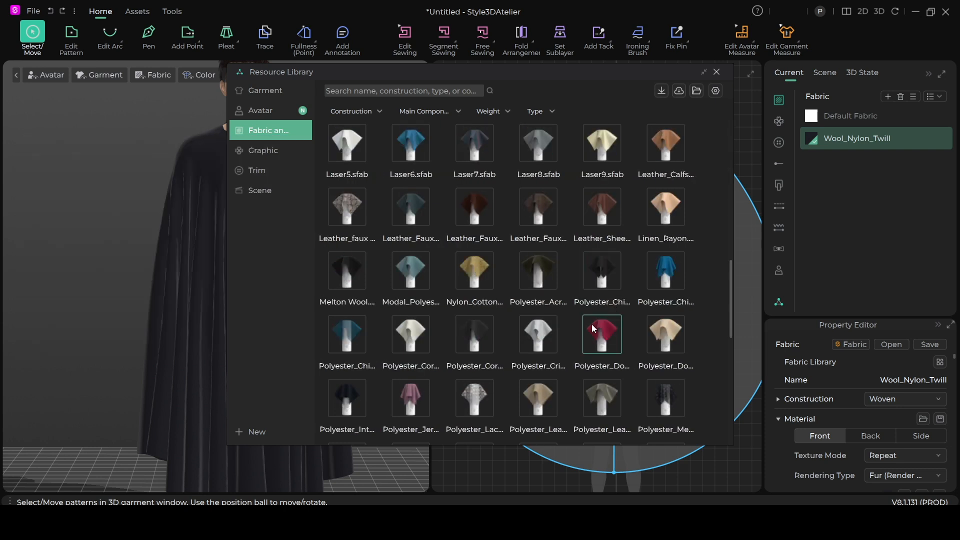
pyautogui.doubleClick(355, 279)
pyautogui.click(578, 310)
pyautogui.click(717, 72)
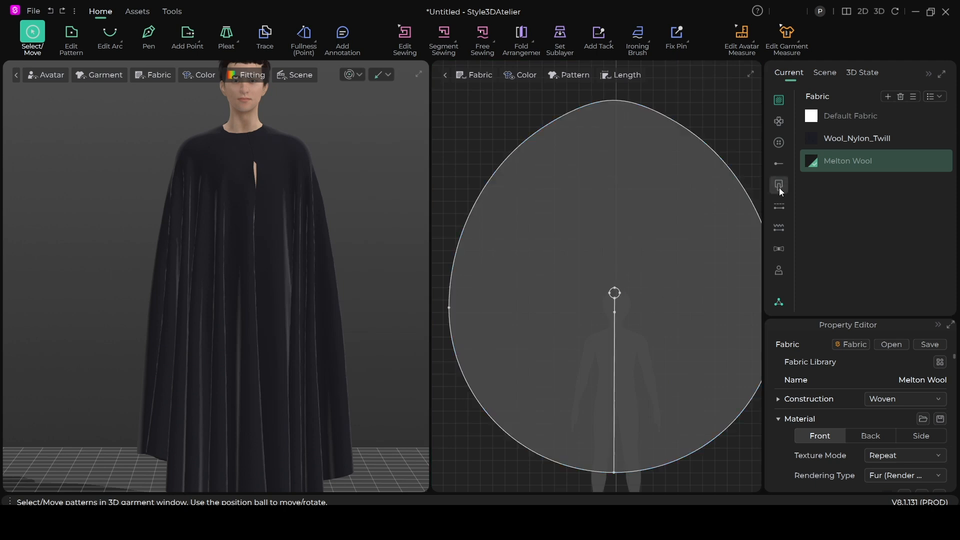
pyautogui.scroll(5, 306, 330)
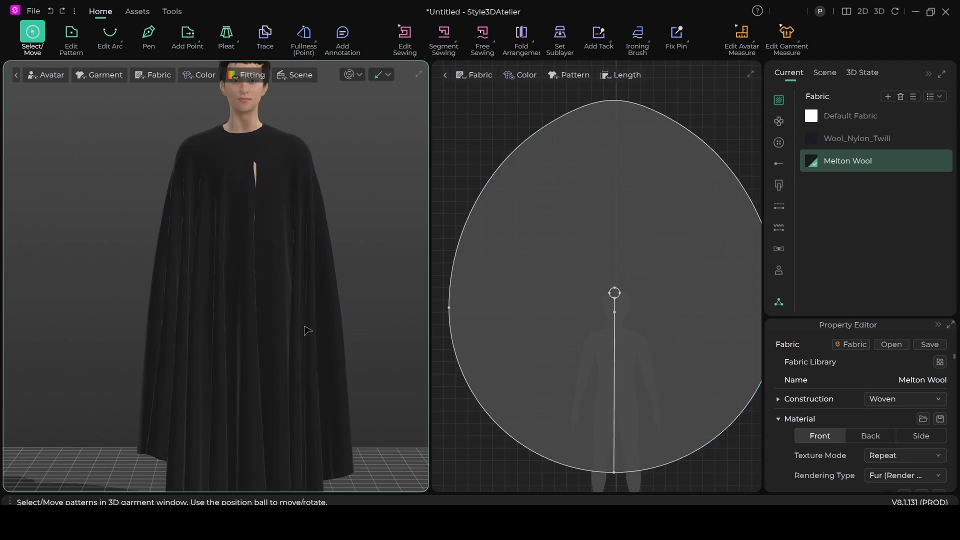
# - Examine the Melton Wool cape on the avatar from the back and front, showing only the 3D view
pyautogui.moveTo(328, 240); pyautogui.dragTo(298, 215, button='right')
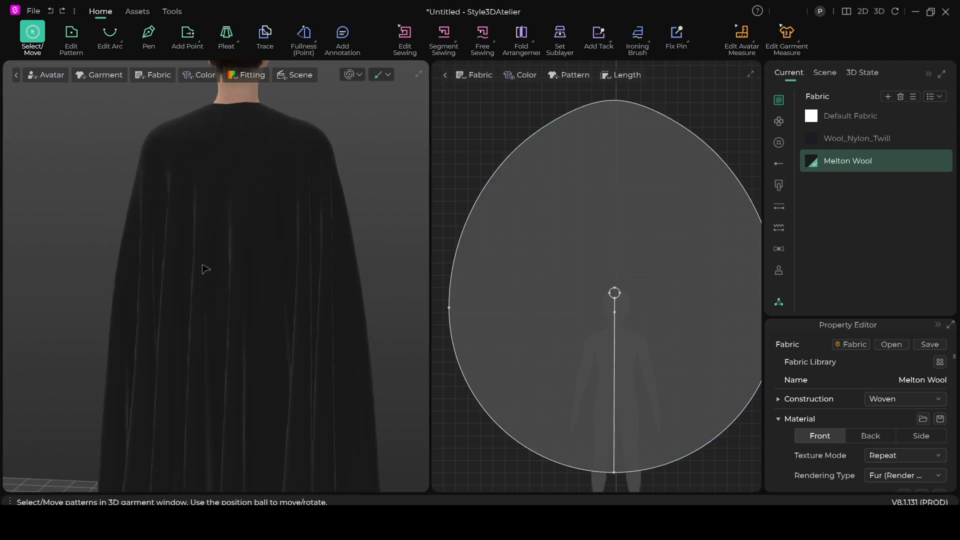
pyautogui.scroll(-5, 203, 269)
pyautogui.moveTo(190, 299); pyautogui.dragTo(407, 296, button='right')
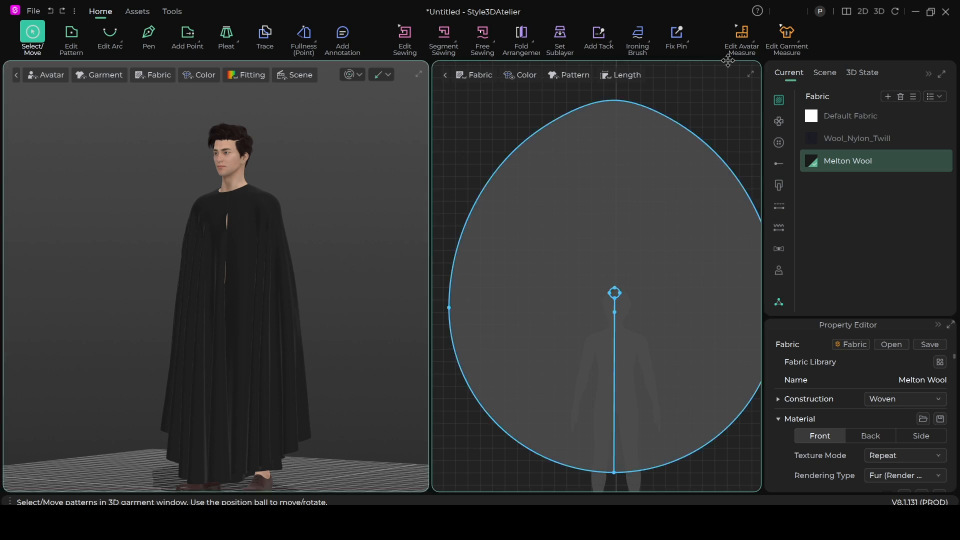
pyautogui.click(878, 11)
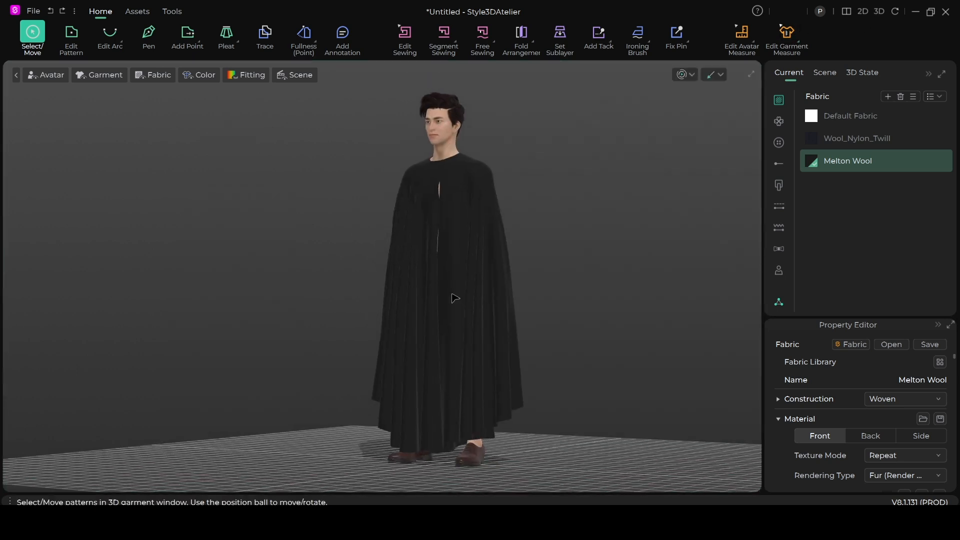
pyautogui.moveTo(455, 299); pyautogui.dragTo(515, 307, button='right')
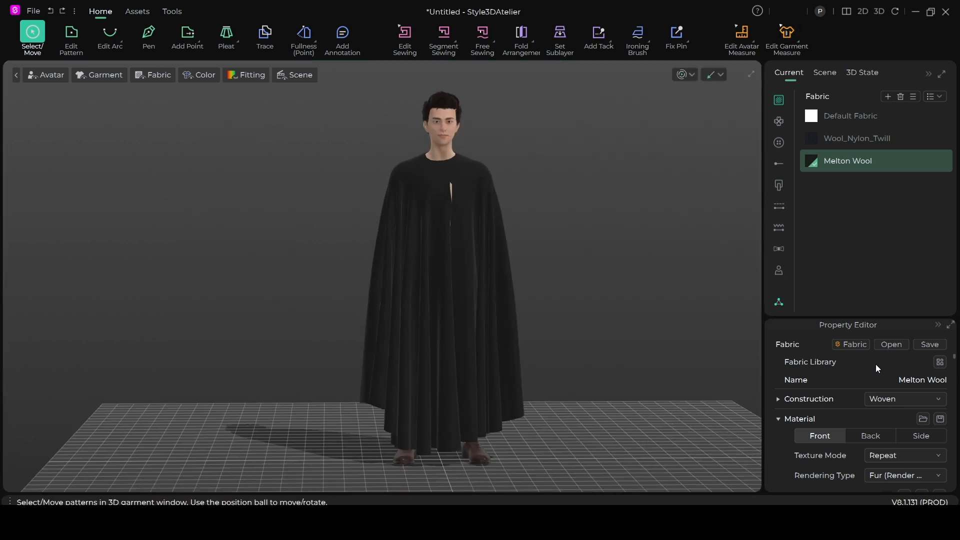
pyautogui.scroll(-2, 641, 335)
pyautogui.moveTo(621, 314); pyautogui.dragTo(557, 295, button='middle')
pyautogui.scroll(2, 556, 295)
pyautogui.moveTo(556, 295); pyautogui.dragTo(590, 358, button='right')
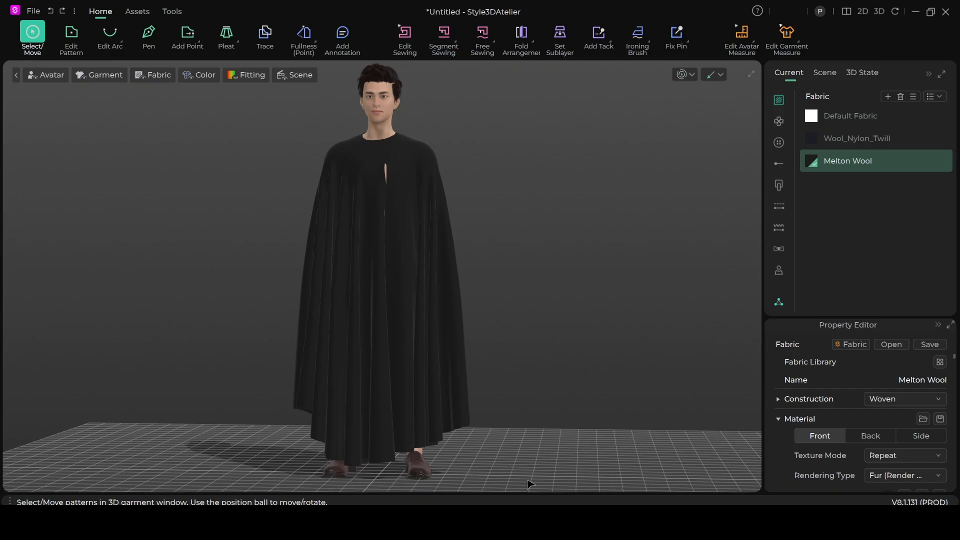